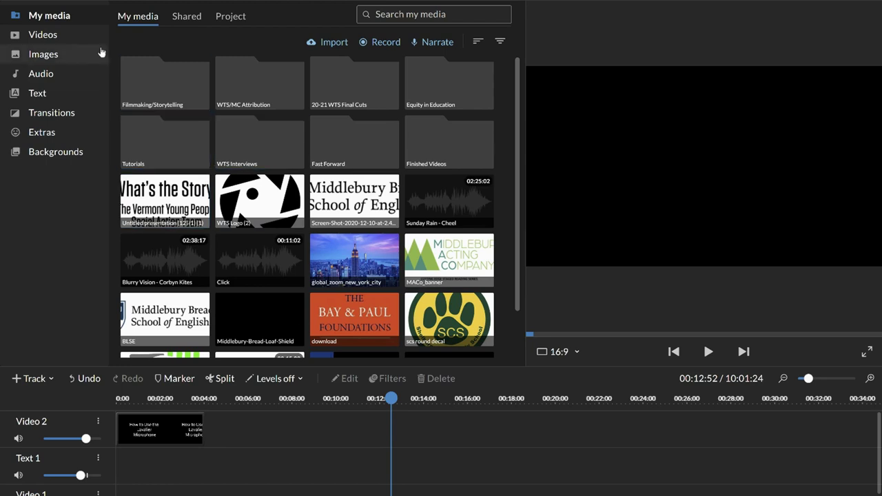
Search the stock image library for 'space'
{"action": "left_click", "coordinate": [40, 61]}
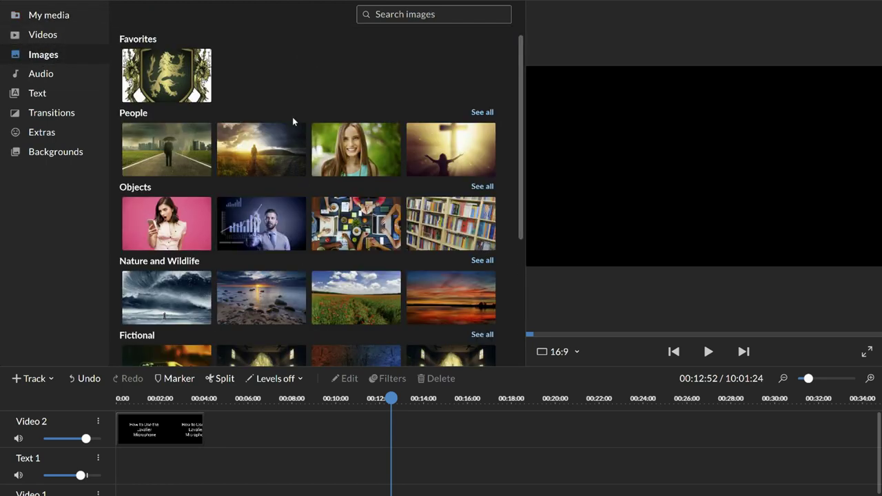
{"action": "left_click", "coordinate": [400, 15]}
{"action": "type", "text": "space"}
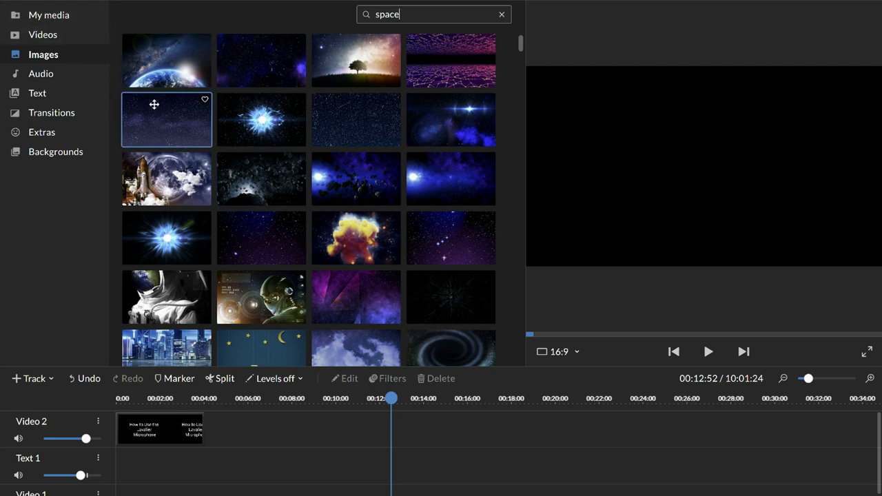
Add the blue burst, starfield, blue-glow nebula, yellow nebula and purple images in sequence on Video 2
{"action": "left_click", "coordinate": [174, 113]}
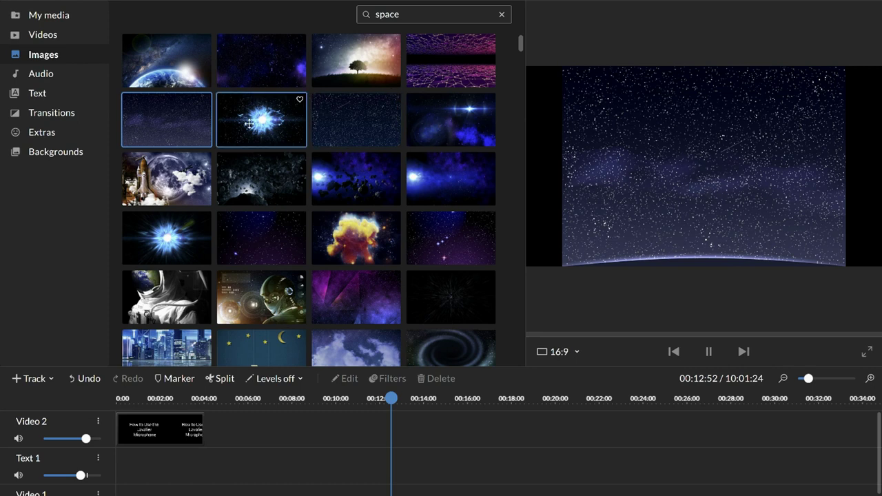
{"action": "left_click_drag", "start_coordinate": [249, 123], "coordinate": [235, 428]}
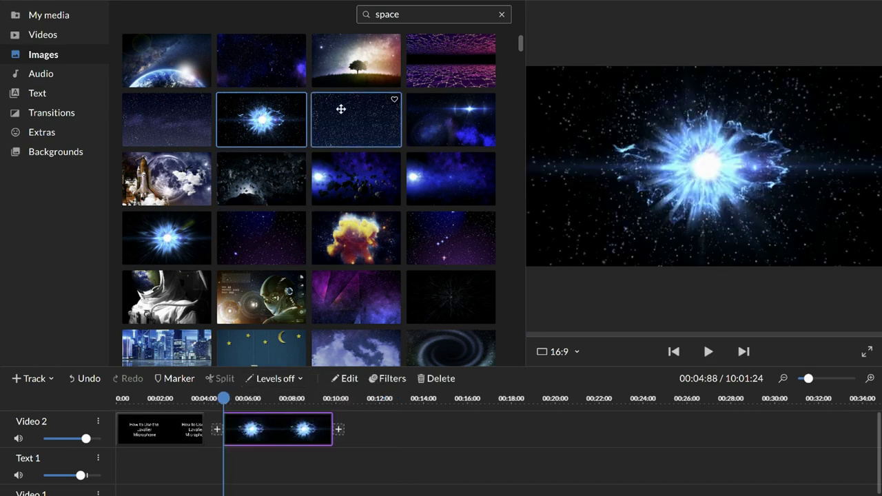
{"action": "left_click_drag", "start_coordinate": [344, 111], "coordinate": [345, 425]}
{"action": "left_click_drag", "start_coordinate": [445, 132], "coordinate": [456, 423]}
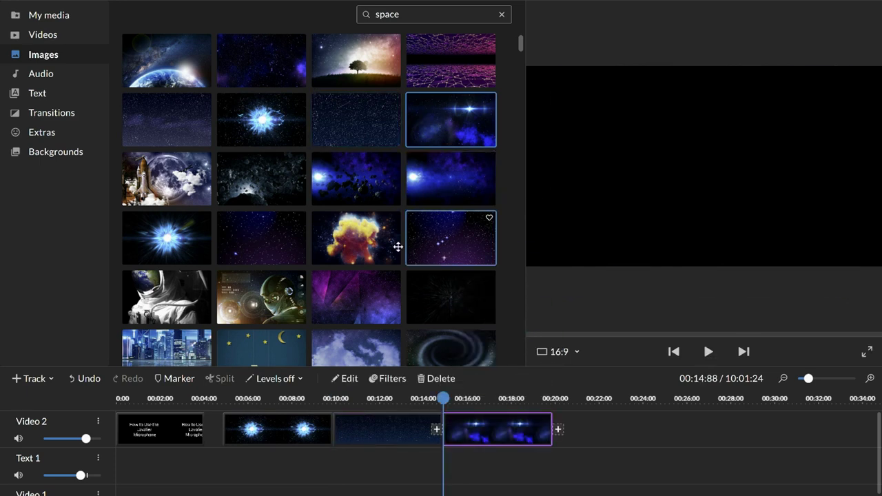
{"action": "left_click_drag", "start_coordinate": [398, 247], "coordinate": [555, 429]}
{"action": "left_click", "coordinate": [382, 307]}
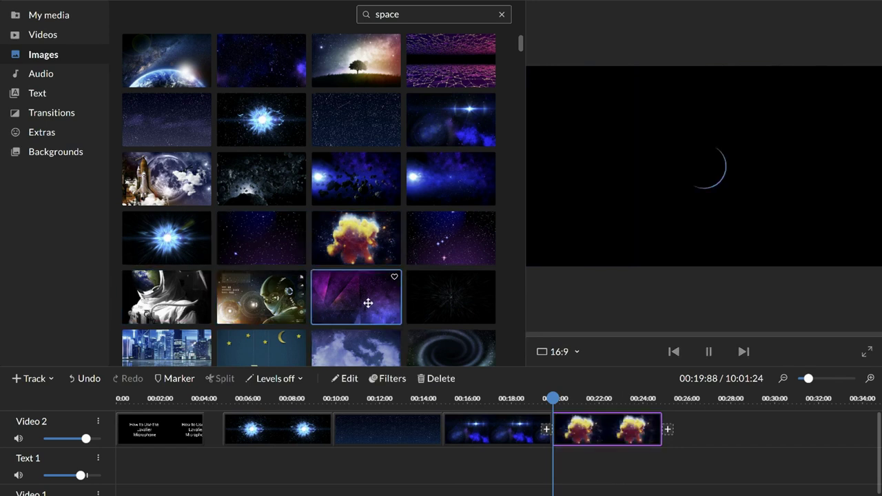
{"action": "left_click_drag", "start_coordinate": [459, 304], "coordinate": [723, 428]}
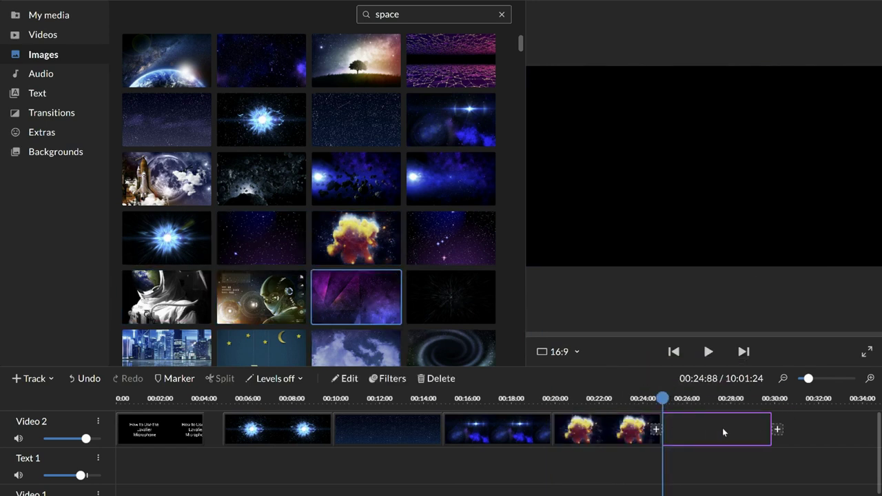
{"action": "left_click", "coordinate": [812, 436]}
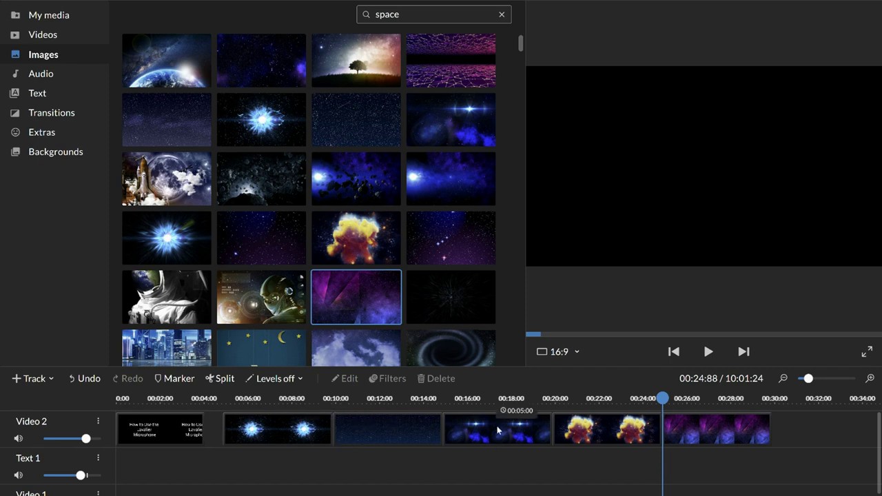
Lengthen the purple clip slightly so it ends near 29.7 s
{"action": "left_click", "coordinate": [721, 428]}
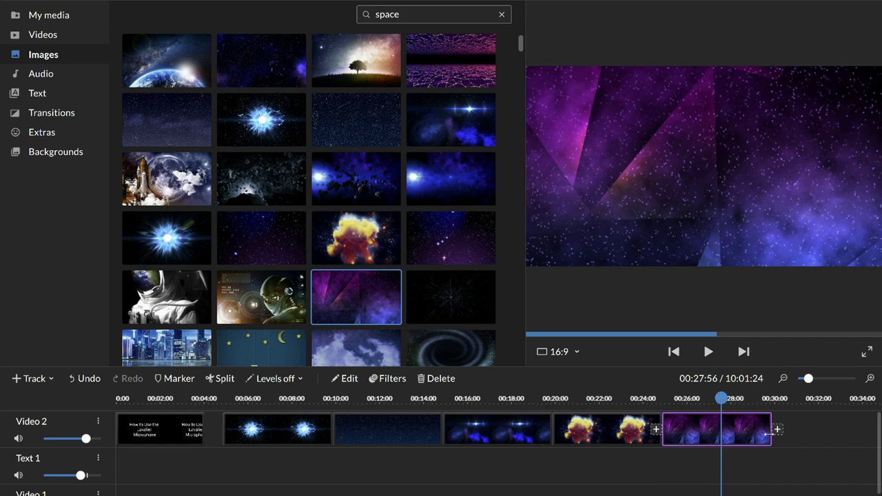
{"action": "mouse_move", "coordinate": [769, 433]}
{"action": "left_mouse_down"}
{"action": "mouse_move", "coordinate": [823, 433]}
{"action": "mouse_move", "coordinate": [736, 429]}
{"action": "mouse_move", "coordinate": [779, 429]}
{"action": "mouse_move", "coordinate": [767, 423]}
{"action": "left_mouse_up"}
{"action": "left_click", "coordinate": [803, 419]}
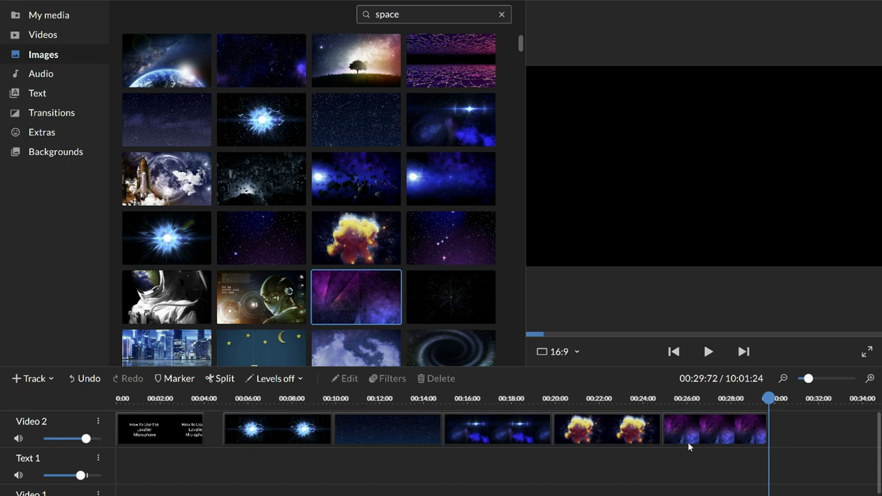
Marquee-select all five space image clips on Video 2, from the blue burst to the purple starfield
{"action": "left_click_drag", "start_coordinate": [815, 438], "coordinate": [268, 437]}
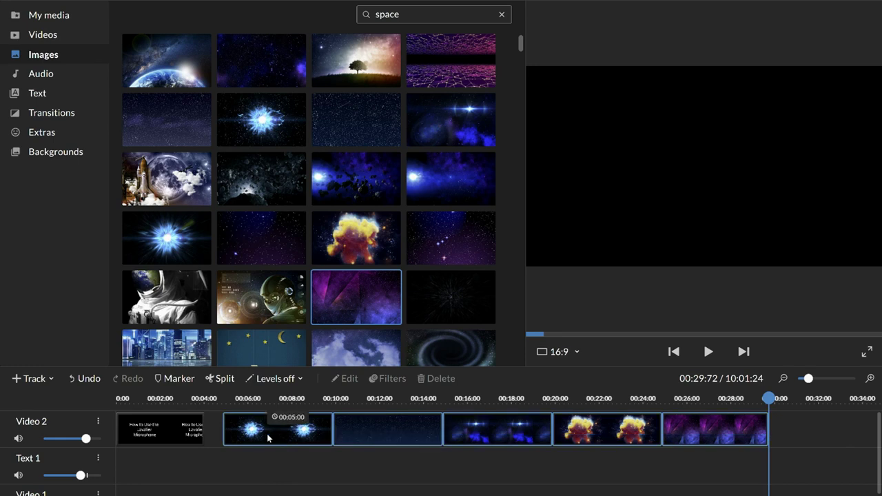
{"action": "left_click", "coordinate": [257, 463]}
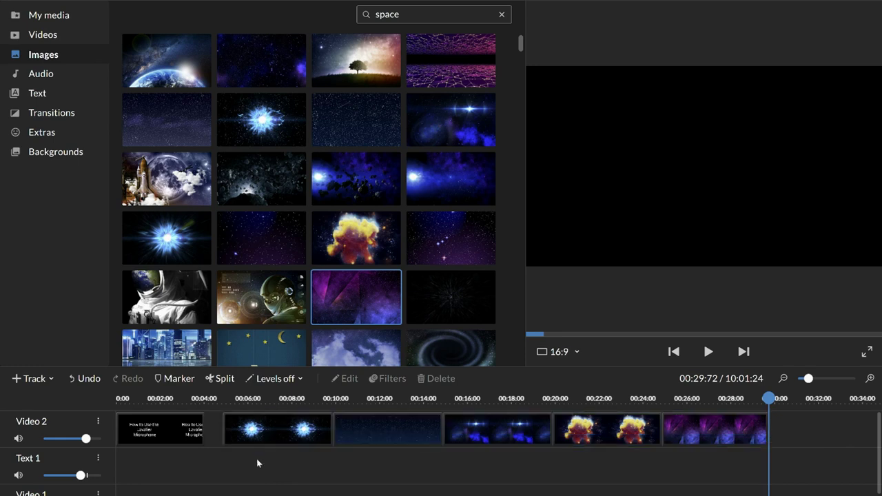
{"action": "left_click_drag", "start_coordinate": [791, 431], "coordinate": [284, 439]}
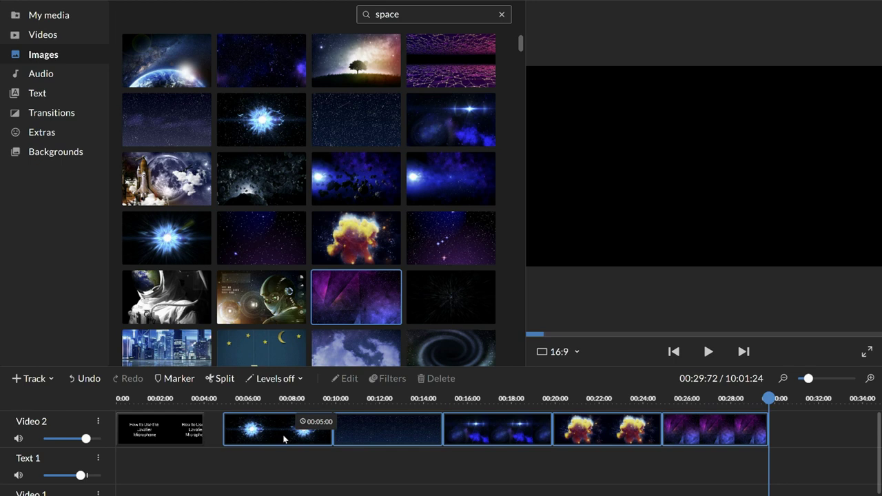
{"action": "left_click", "coordinate": [284, 439]}
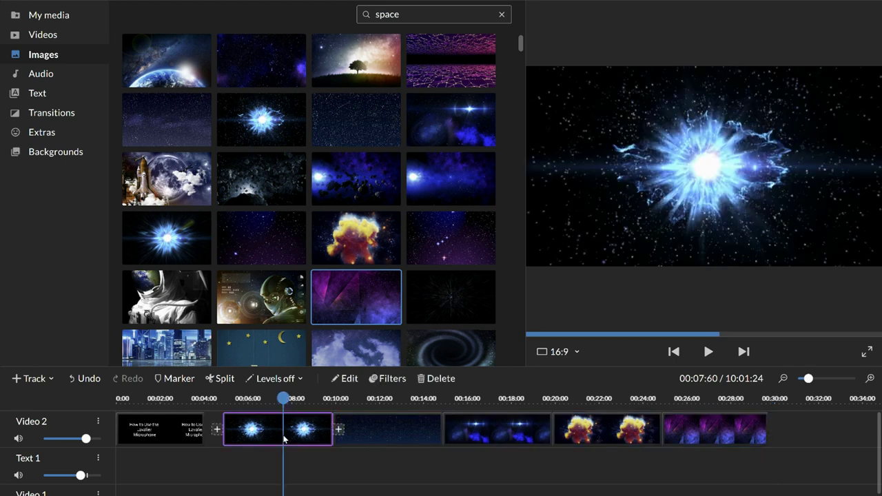
{"action": "left_click_drag", "start_coordinate": [772, 421], "coordinate": [240, 440]}
Set the five selected images to 3 seconds each with Ken Burns animation kept on
{"action": "right_click", "coordinate": [240, 440]}
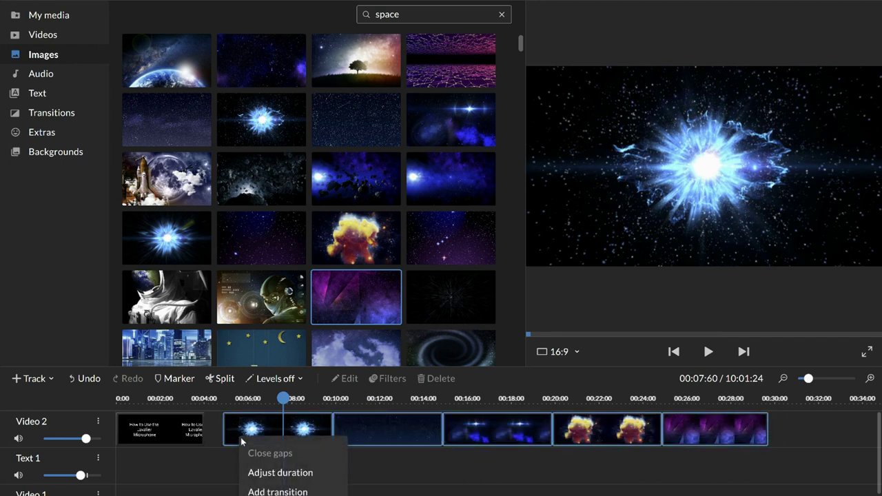
{"action": "left_click", "coordinate": [288, 475]}
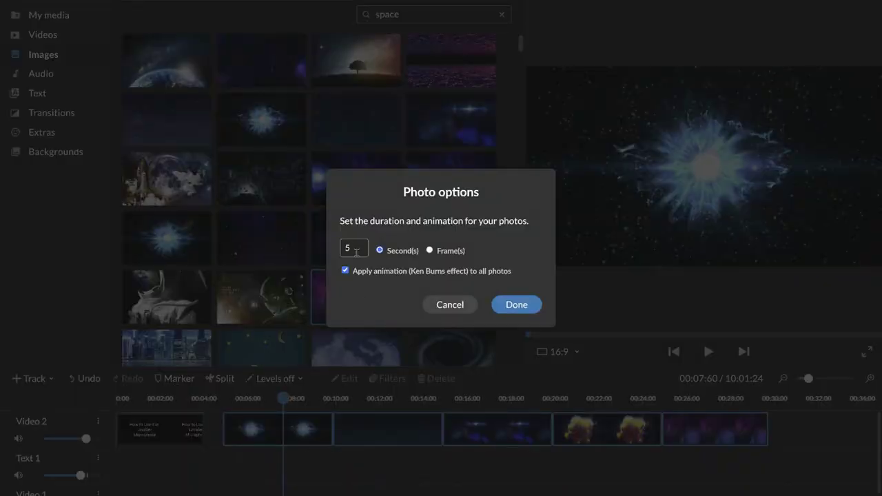
{"action": "left_click_drag", "start_coordinate": [352, 247], "coordinate": [346, 247]}
{"action": "type", "text": "2."}
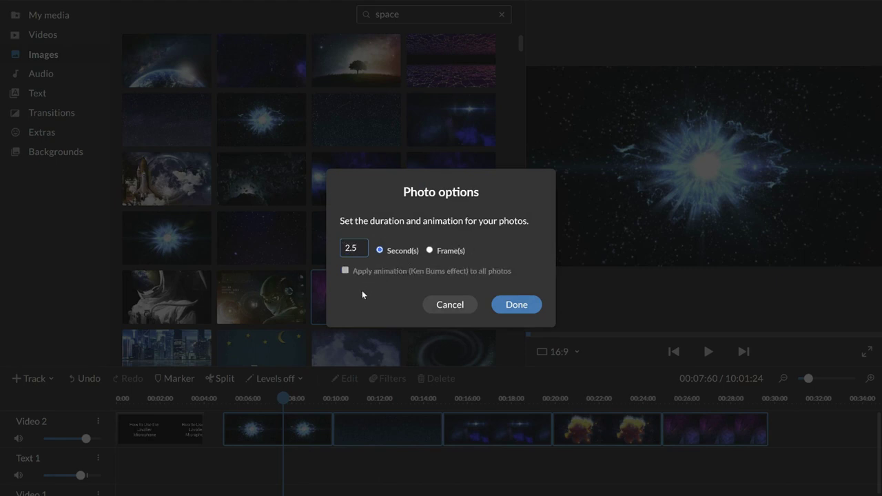
{"action": "left_click_drag", "start_coordinate": [362, 248], "coordinate": [322, 250]}
{"action": "type", "text": "3"}
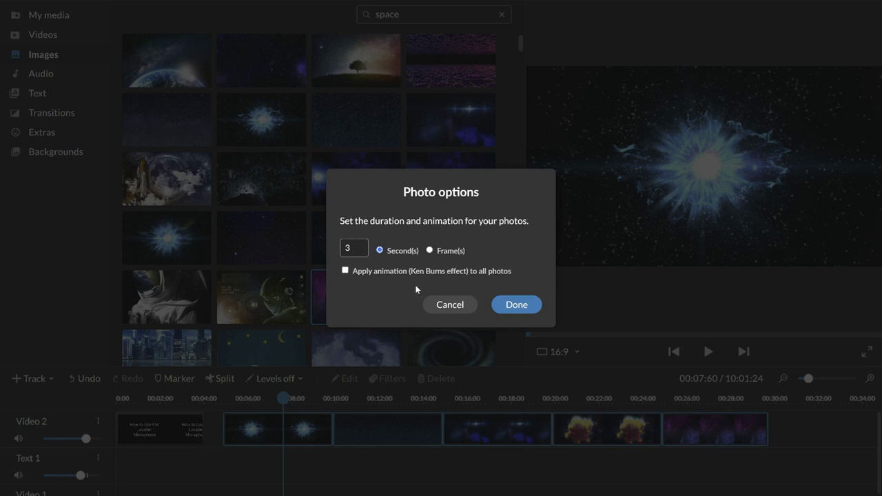
{"action": "left_click", "coordinate": [346, 272]}
{"action": "left_click", "coordinate": [506, 314]}
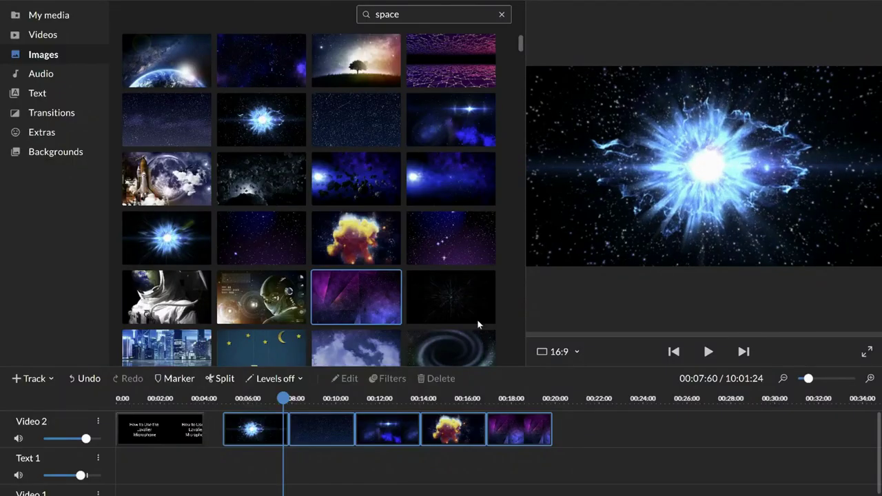
Play the 3-second space clips from the first image, then select them together again
{"action": "left_click", "coordinate": [232, 398]}
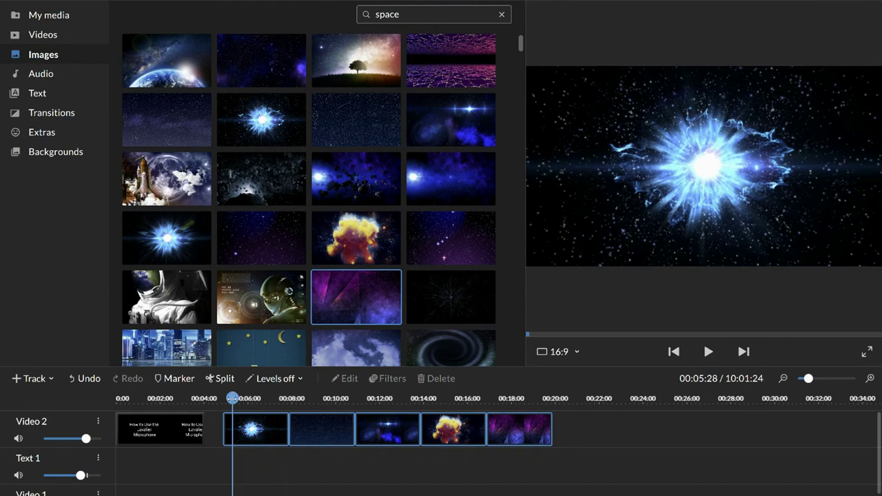
{"action": "left_click_drag", "start_coordinate": [232, 399], "coordinate": [231, 399]}
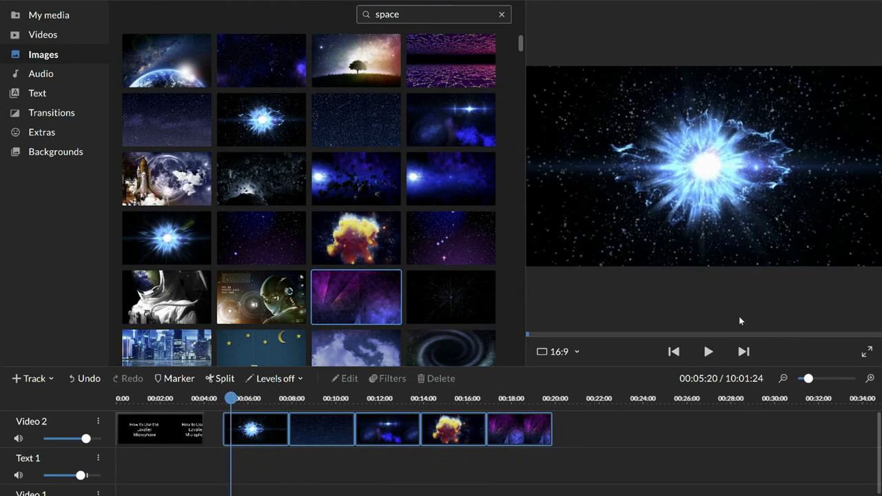
{"action": "left_click", "coordinate": [708, 353]}
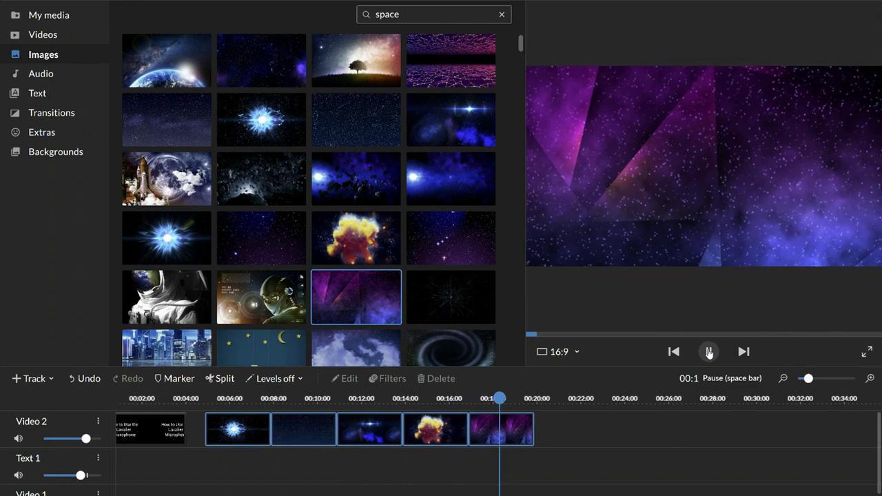
{"action": "left_click", "coordinate": [709, 353]}
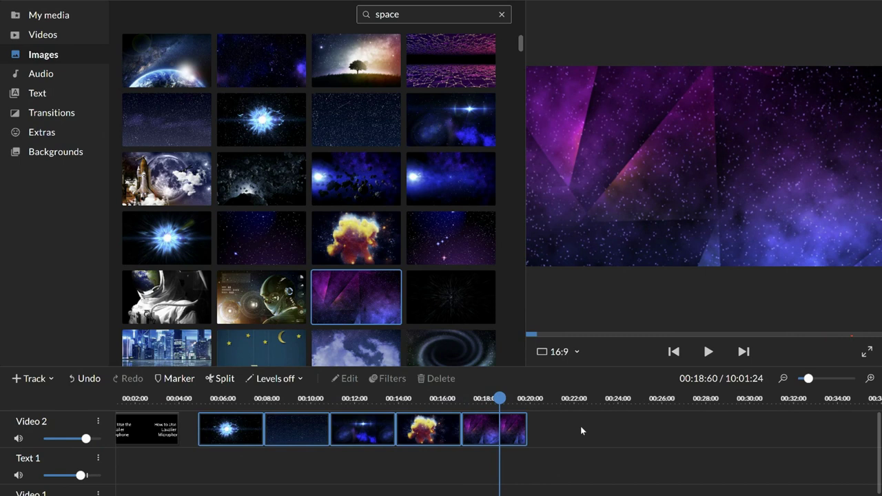
{"action": "left_click_drag", "start_coordinate": [582, 428], "coordinate": [247, 442]}
{"action": "right_click", "coordinate": [247, 442]}
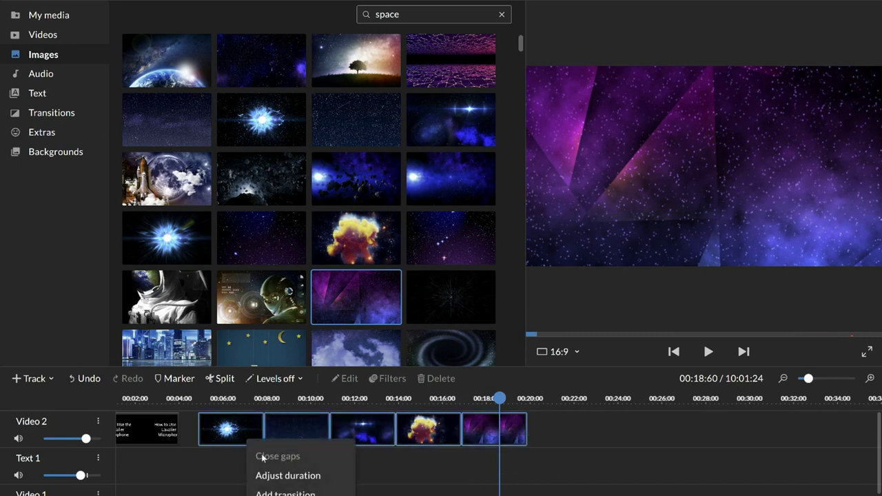
{"action": "left_click", "coordinate": [268, 477]}
{"action": "left_click_drag", "start_coordinate": [363, 248], "coordinate": [298, 255]}
{"action": "type", "text": "2"}
{"action": "key", "text": "Tab"}
{"action": "key", "text": "Tab"}
{"action": "key", "text": "space"}
{"action": "key", "text": "Return"}
{"action": "left_click", "coordinate": [209, 451]}
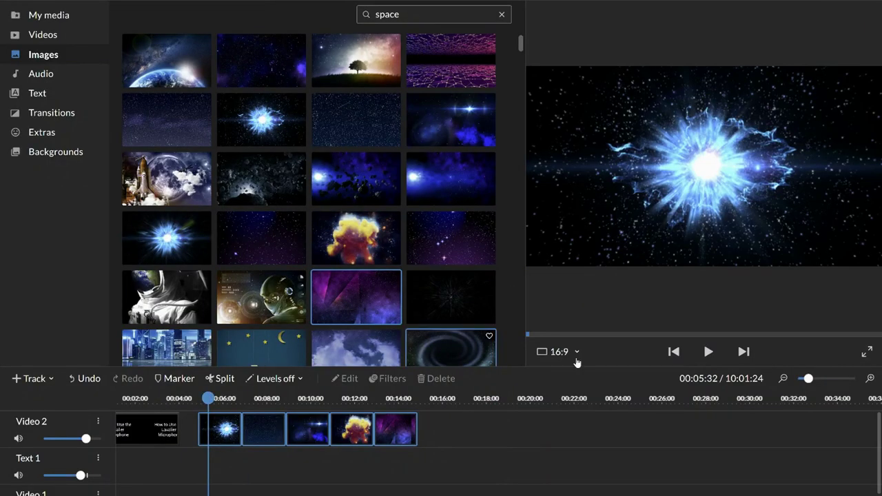
{"action": "left_click", "coordinate": [709, 352]}
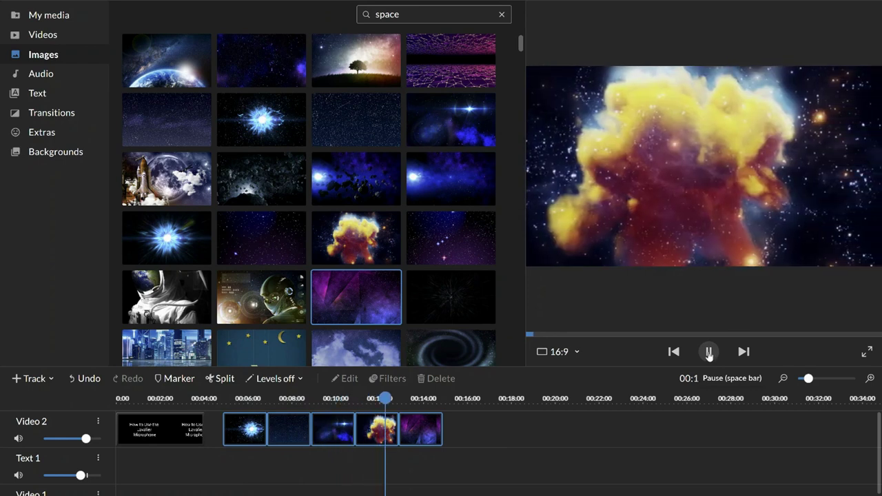
{"action": "left_click", "coordinate": [710, 354]}
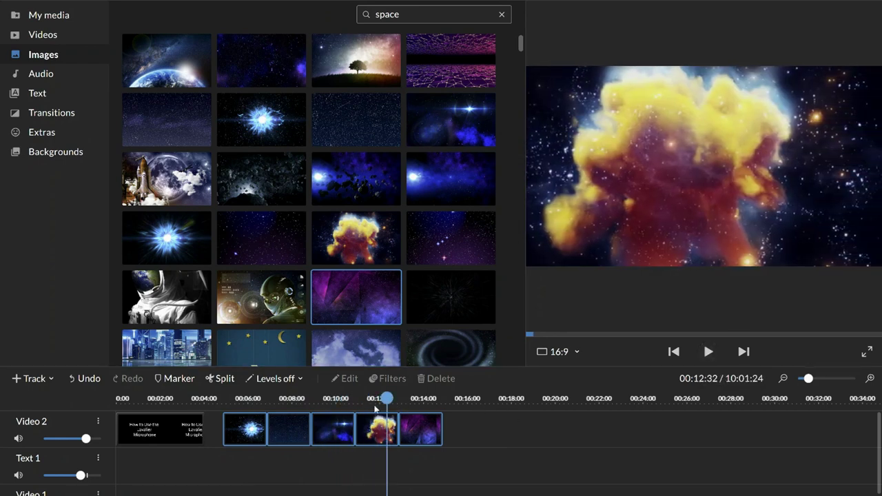
{"action": "left_click_drag", "start_coordinate": [387, 399], "coordinate": [335, 398]}
{"action": "left_click", "coordinate": [708, 353]}
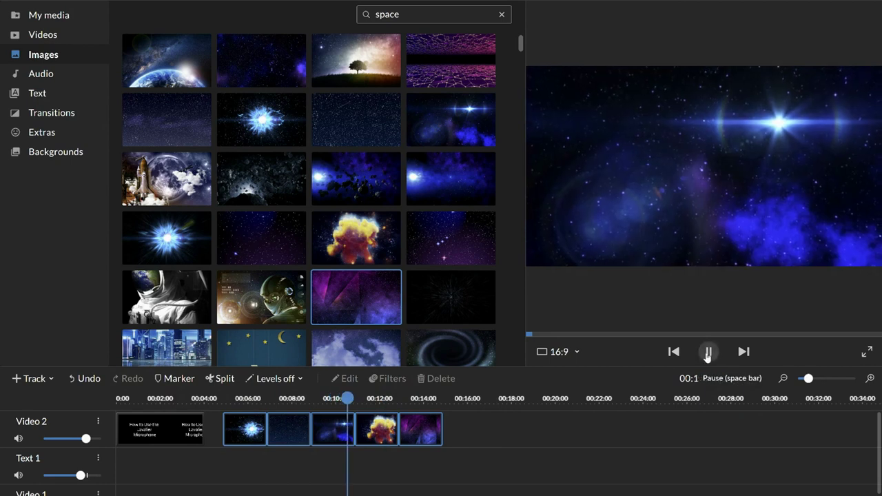
{"action": "left_click", "coordinate": [708, 353]}
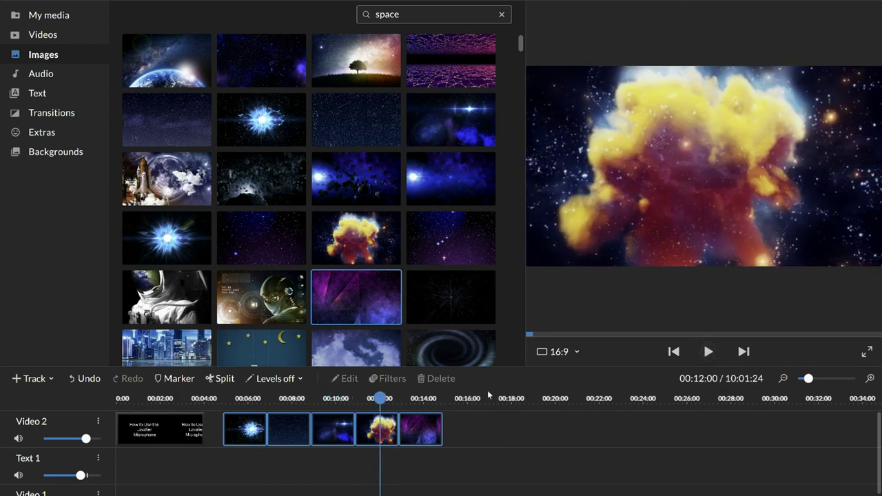
{"action": "left_click", "coordinate": [381, 483]}
Open the yellow nebula clip's animation settings and compare its start and end positions
{"action": "double_click", "coordinate": [379, 429]}
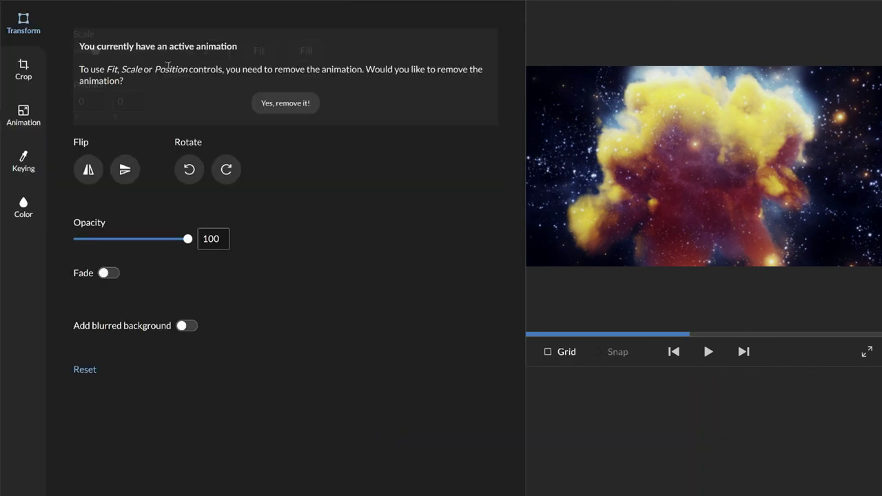
{"action": "left_click", "coordinate": [23, 114]}
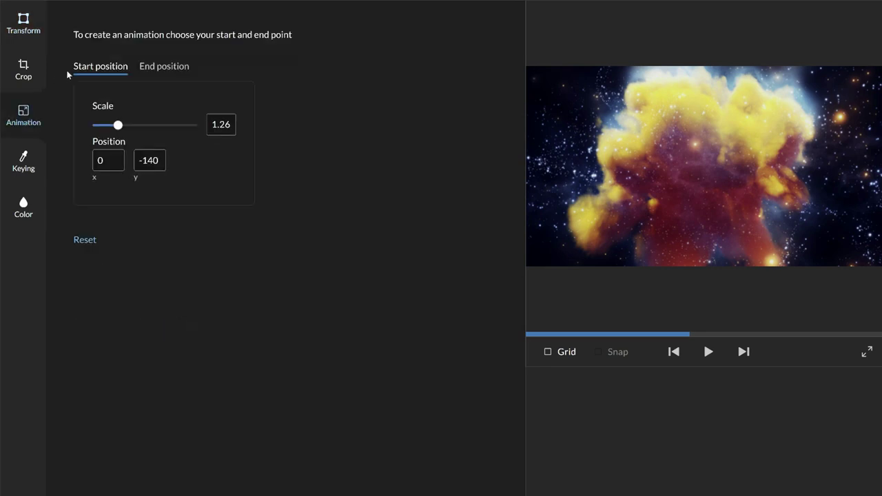
{"action": "left_click", "coordinate": [172, 67]}
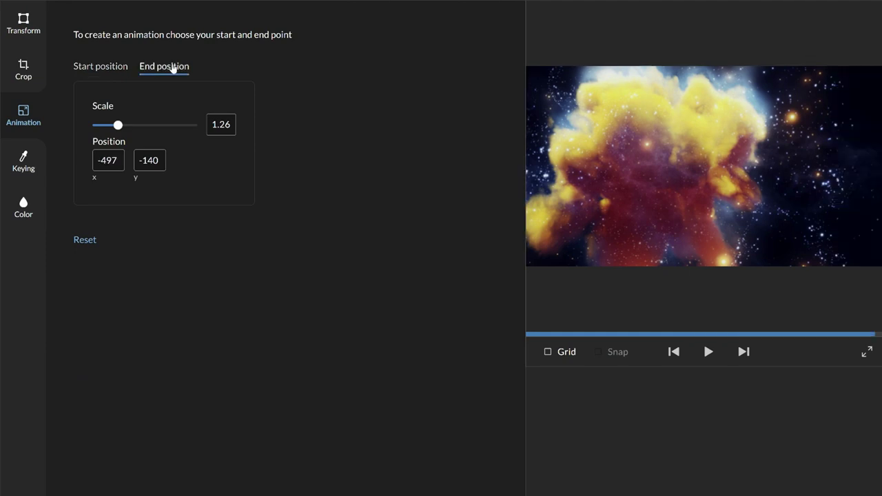
{"action": "left_click", "coordinate": [110, 68]}
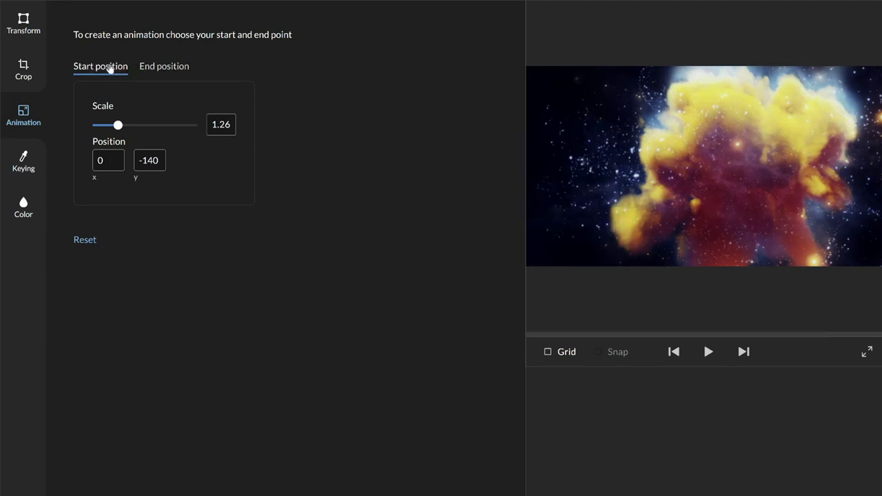
{"action": "left_click", "coordinate": [167, 69]}
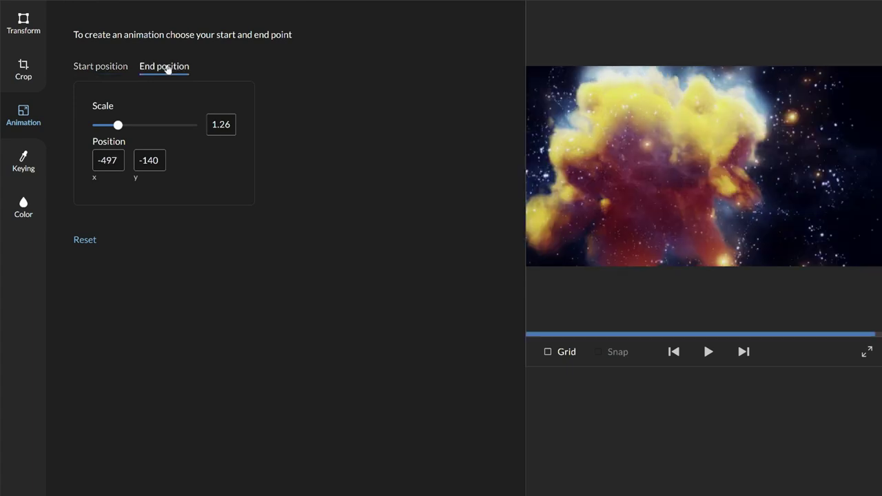
Drag the nebula's end framing right and up until the end position reads -222, -174
{"action": "left_click_drag", "start_coordinate": [628, 150], "coordinate": [645, 144]}
{"action": "left_click", "coordinate": [115, 72]}
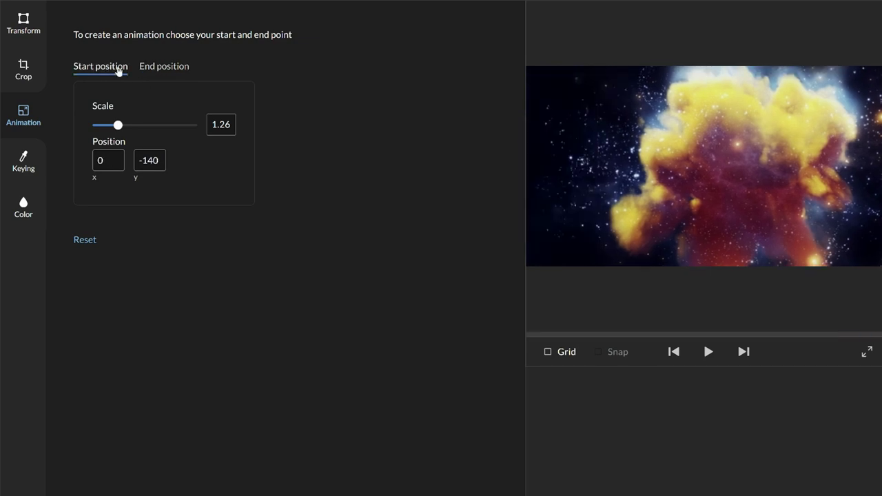
{"action": "left_click", "coordinate": [155, 72]}
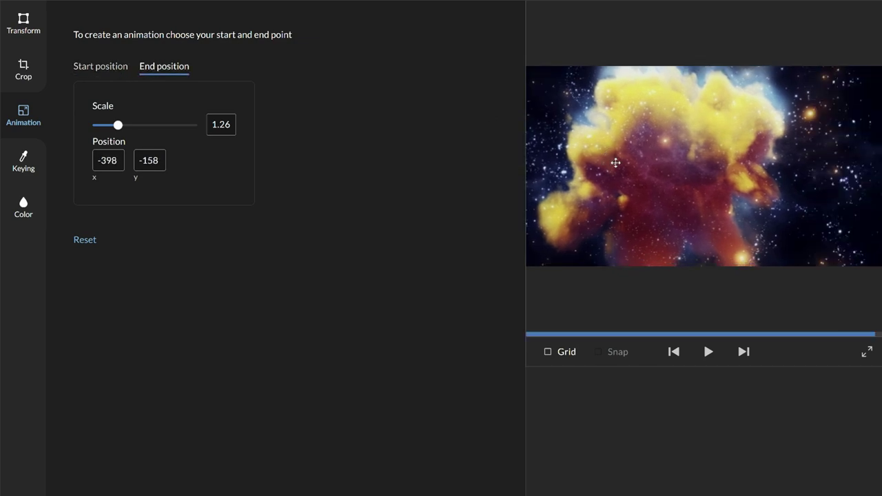
{"action": "left_click_drag", "start_coordinate": [614, 162], "coordinate": [649, 160]}
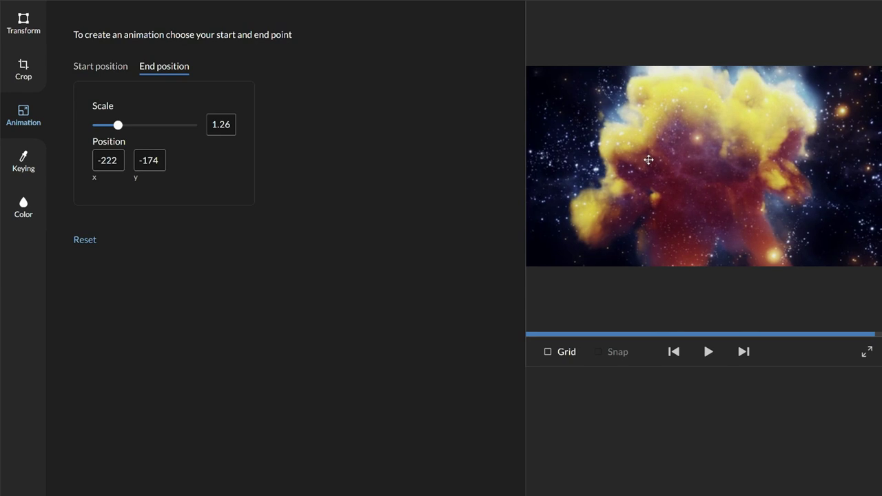
{"action": "left_click", "coordinate": [114, 71]}
{"action": "left_click", "coordinate": [163, 71]}
{"action": "left_click", "coordinate": [102, 72]}
{"action": "left_click", "coordinate": [155, 69]}
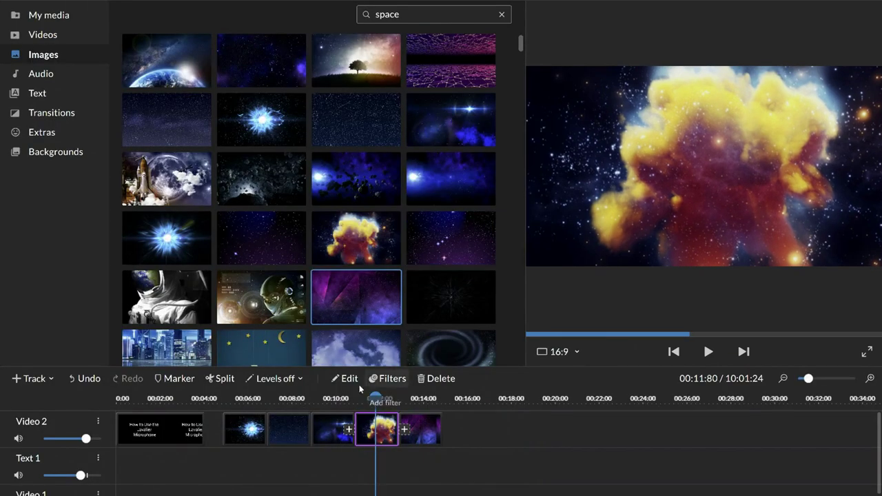
Play back the edited clips, then drop the spiral image onto Text 1 after the purple image
{"action": "left_click", "coordinate": [334, 399]}
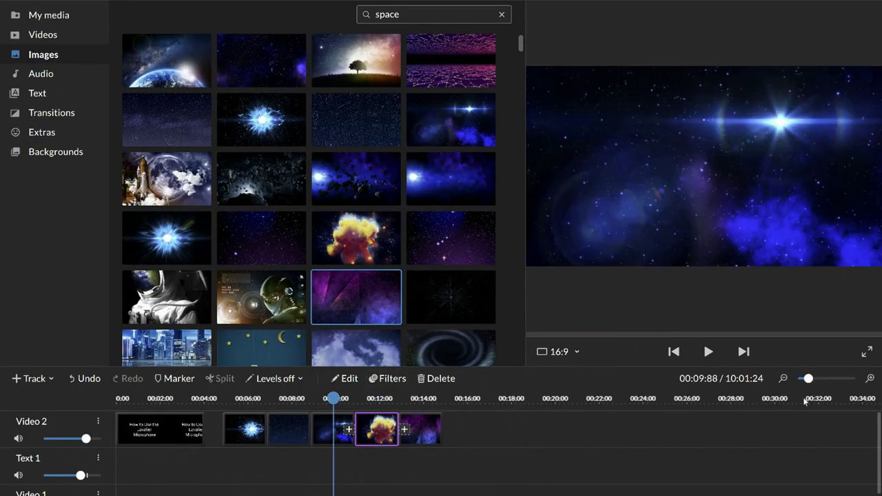
{"action": "left_click", "coordinate": [709, 352]}
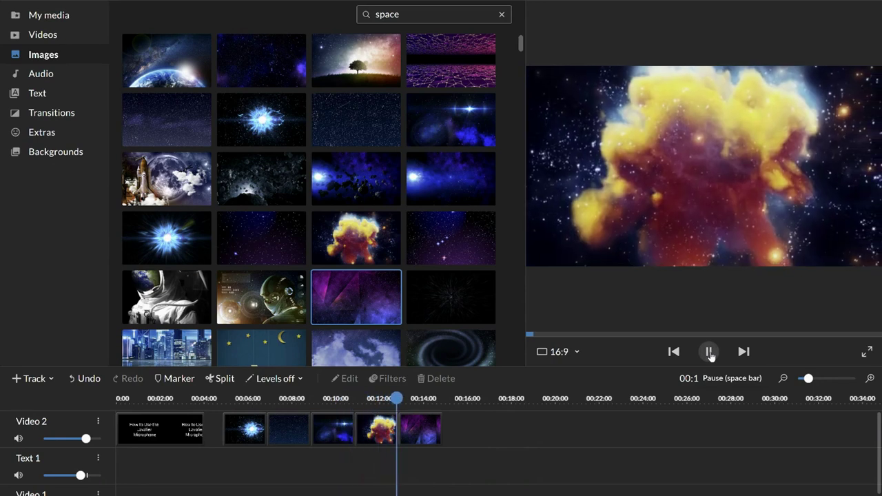
{"action": "left_click", "coordinate": [709, 352]}
{"action": "left_click", "coordinate": [506, 480]}
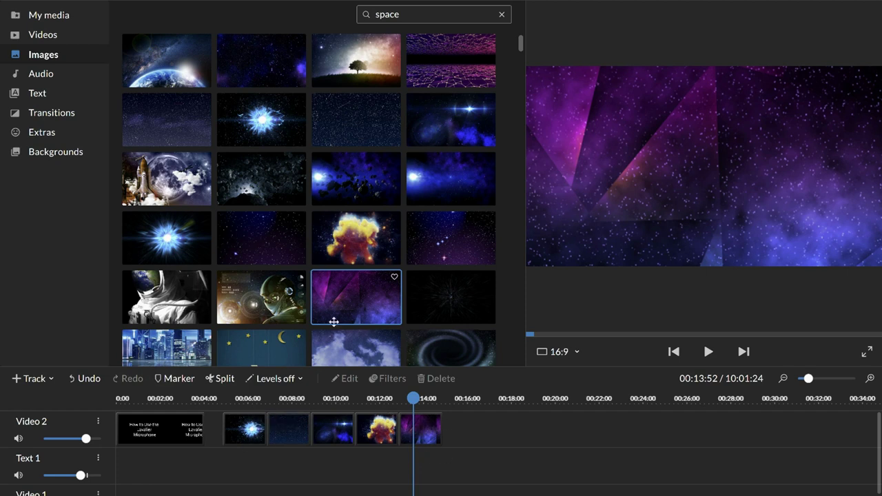
{"action": "left_click_drag", "start_coordinate": [434, 337], "coordinate": [488, 423]}
Try scale values, Fit and Fill on the spiral image, settling on scale 0.99
{"action": "double_click", "coordinate": [544, 433]}
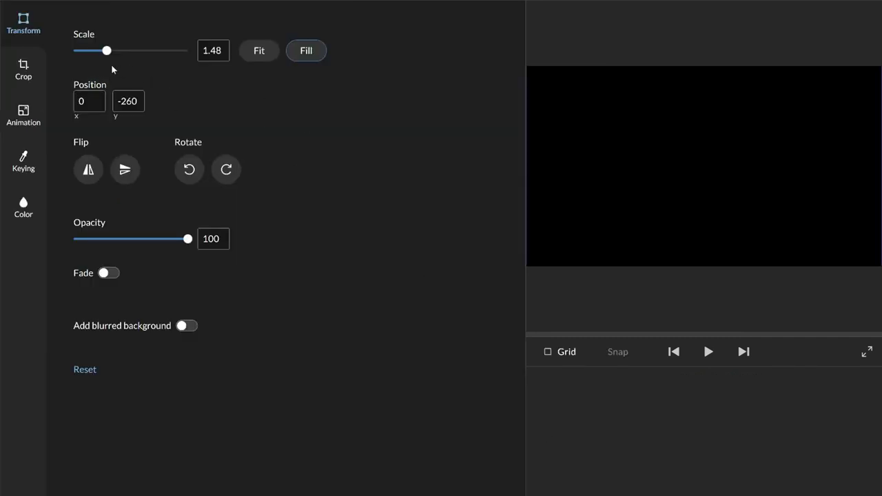
{"action": "left_click", "coordinate": [676, 335]}
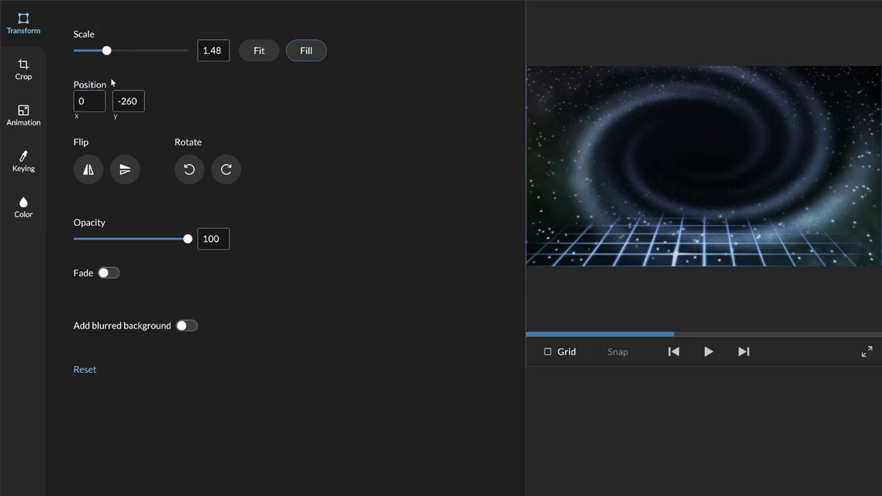
{"action": "mouse_move", "coordinate": [107, 51]}
{"action": "left_mouse_down"}
{"action": "mouse_move", "coordinate": [136, 49]}
{"action": "mouse_move", "coordinate": [93, 50]}
{"action": "left_mouse_up"}
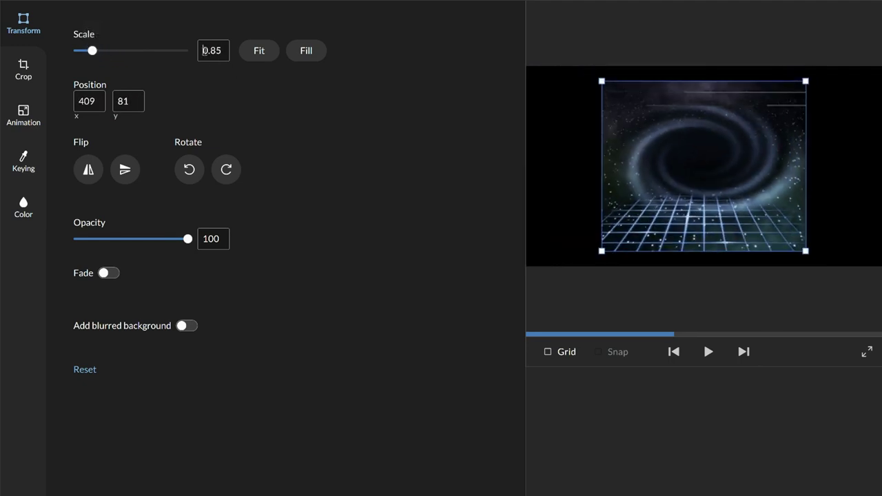
{"action": "left_click_drag", "start_coordinate": [223, 51], "coordinate": [178, 56]}
{"action": "type", "text": "1"}
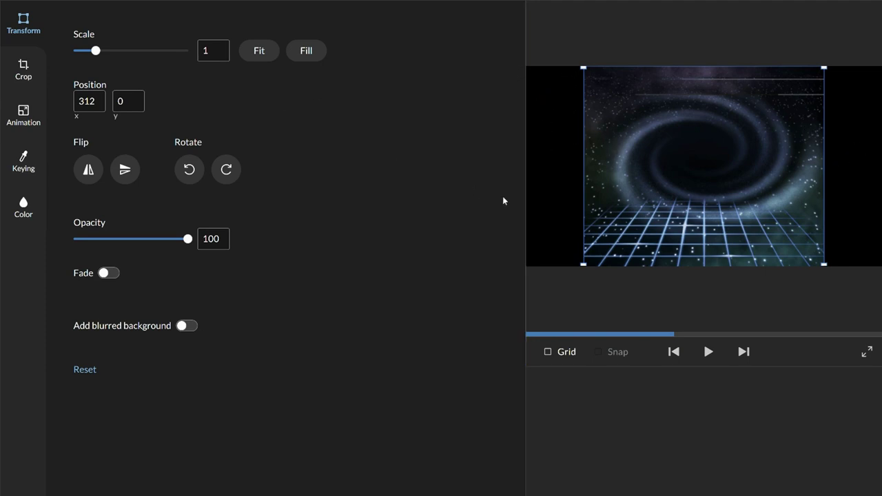
{"action": "left_click", "coordinate": [253, 54]}
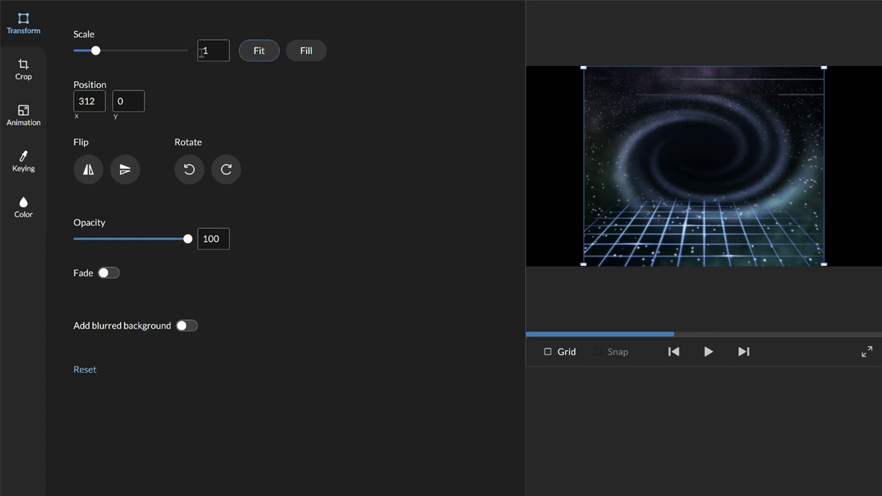
{"action": "left_click", "coordinate": [305, 53]}
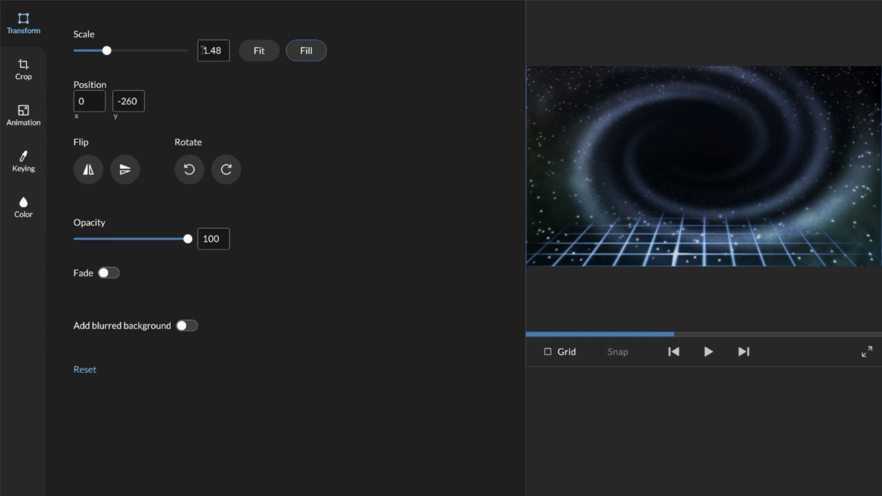
{"action": "left_click_drag", "start_coordinate": [108, 50], "coordinate": [95, 53]}
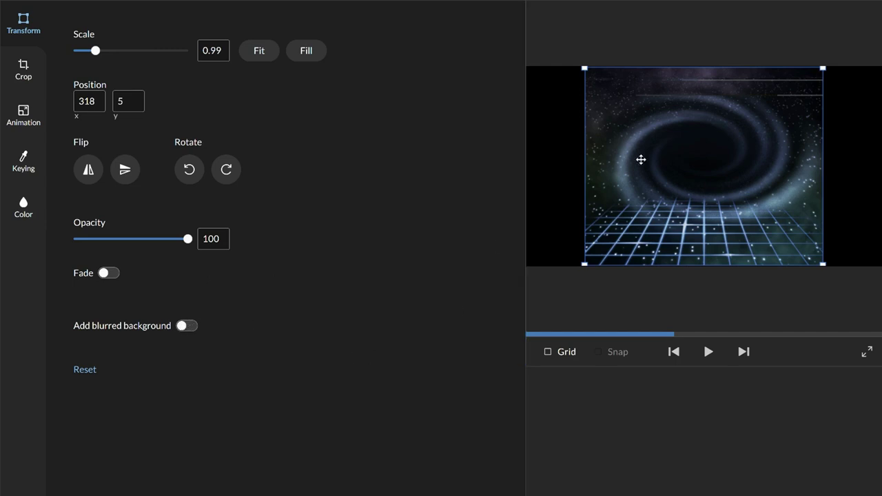
Switch on Add blurred background for the spiral image, toggling it off and on to compare
{"action": "left_click", "coordinate": [187, 327]}
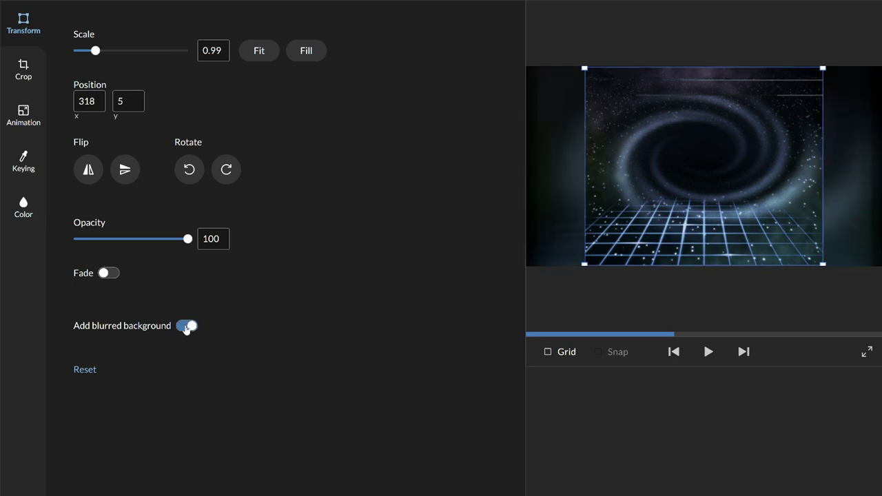
{"action": "left_click", "coordinate": [185, 329]}
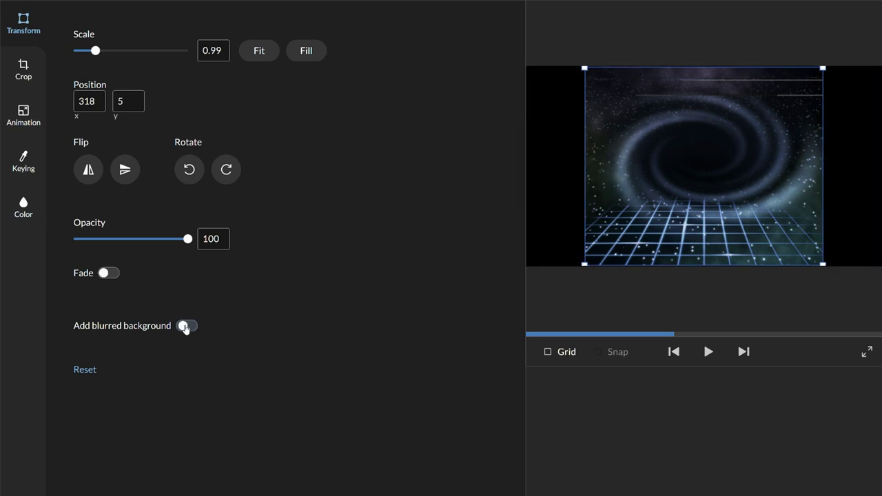
{"action": "left_click", "coordinate": [185, 328]}
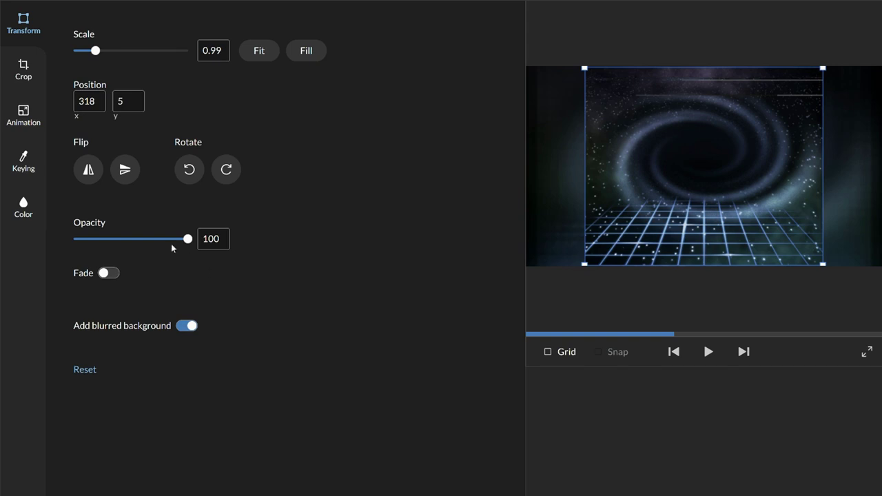
Rotate the spiral image left twice so the grid sits on top, and move it to 312, 18
{"action": "left_click", "coordinate": [87, 172]}
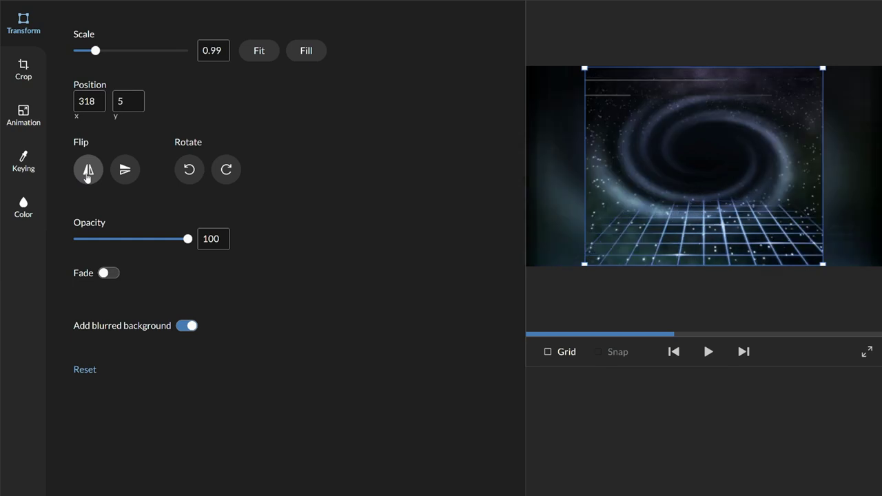
{"action": "left_click", "coordinate": [88, 172]}
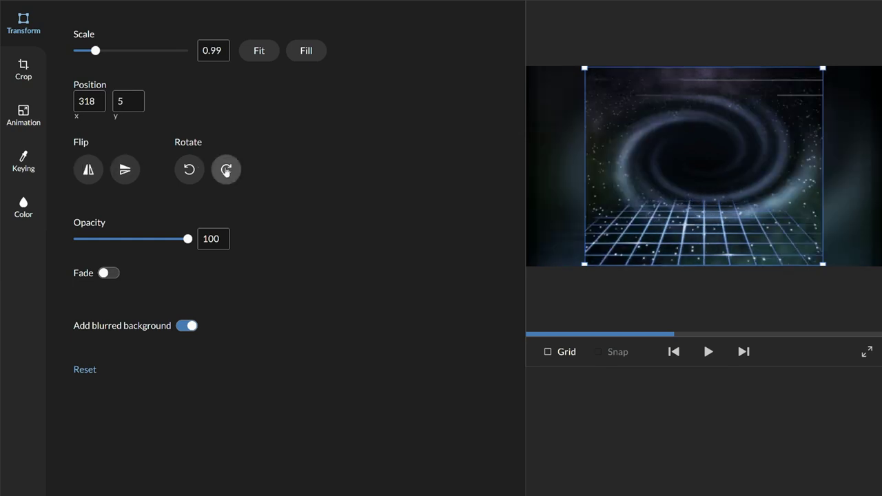
{"action": "left_click", "coordinate": [182, 172]}
{"action": "left_click", "coordinate": [183, 173]}
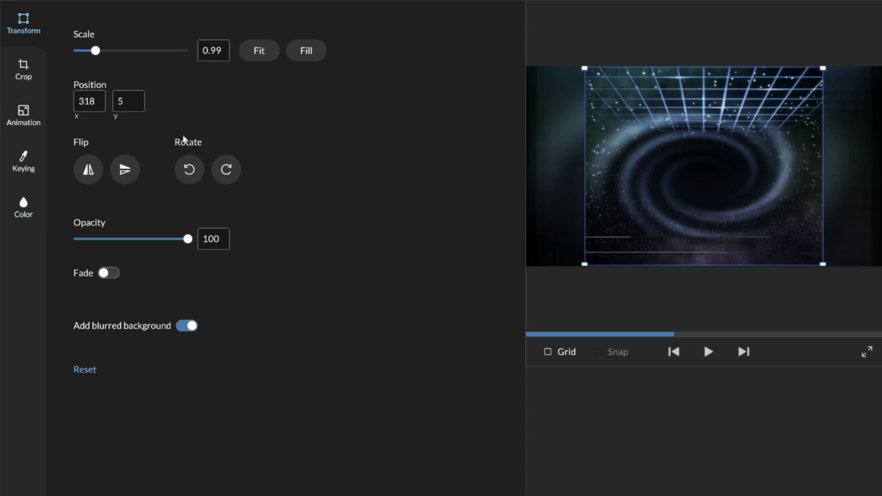
{"action": "mouse_move", "coordinate": [709, 161]}
{"action": "left_mouse_down"}
{"action": "mouse_move", "coordinate": [710, 171]}
{"action": "mouse_move", "coordinate": [745, 171]}
{"action": "mouse_move", "coordinate": [723, 163]}
{"action": "mouse_move", "coordinate": [724, 150]}
{"action": "mouse_move", "coordinate": [701, 149]}
{"action": "mouse_move", "coordinate": [711, 150]}
{"action": "left_mouse_up"}
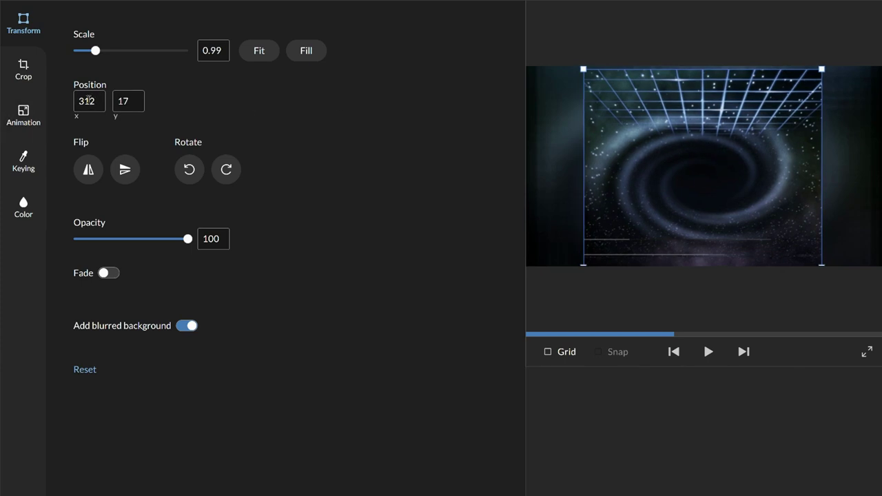
{"action": "left_click", "coordinate": [29, 115]}
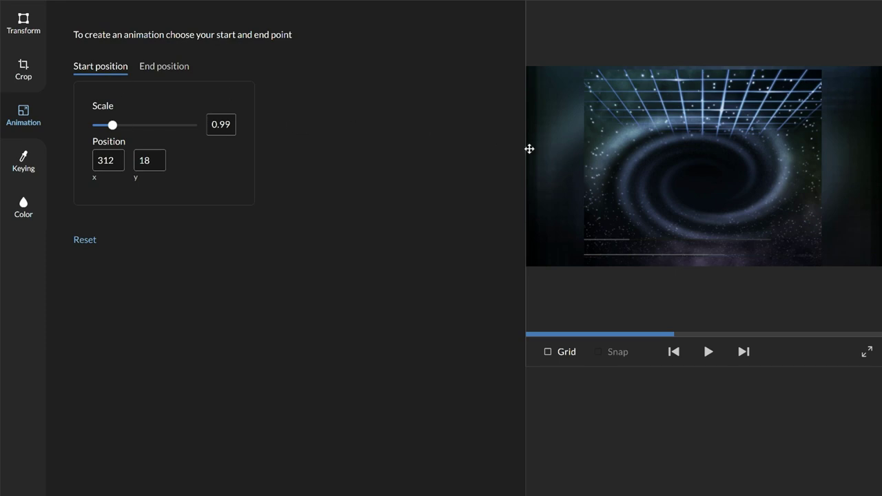
Set the swirl image's end scale to 1.85 at position -245, -446, then preview the zoom
{"action": "left_click", "coordinate": [154, 68]}
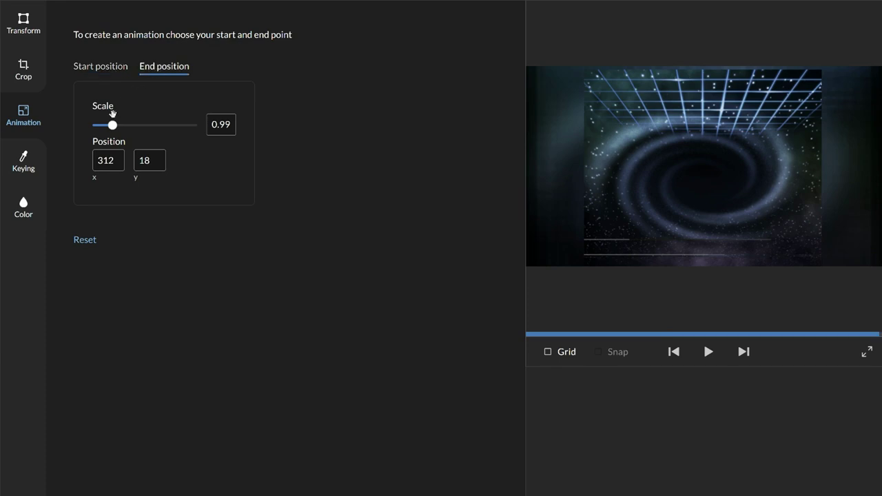
{"action": "left_click_drag", "start_coordinate": [113, 125], "coordinate": [131, 128]}
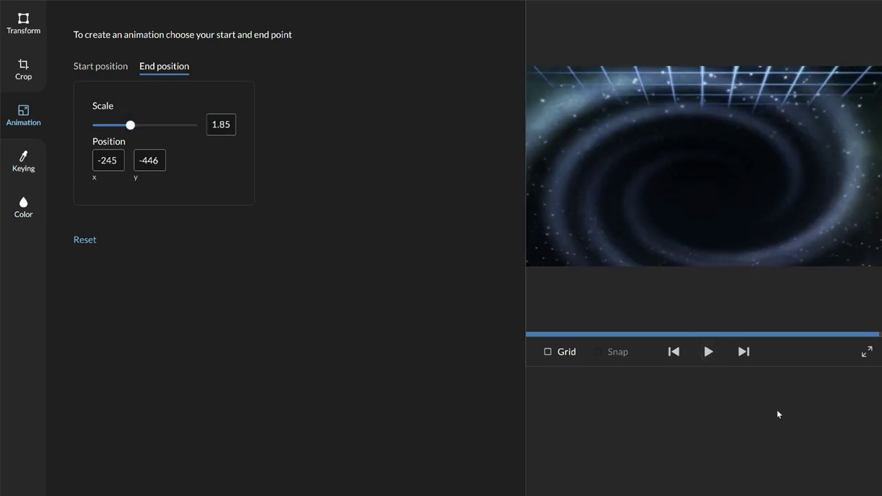
{"action": "left_click", "coordinate": [707, 351]}
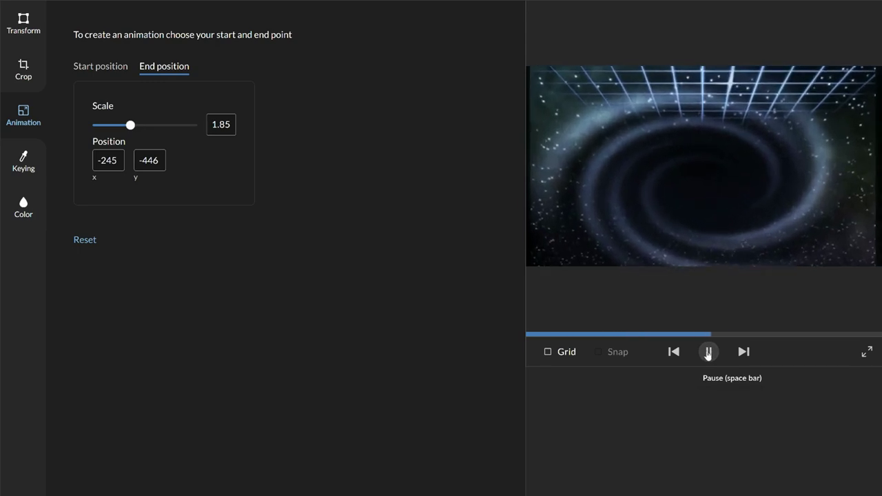
{"action": "left_click", "coordinate": [708, 352]}
{"action": "left_click", "coordinate": [118, 73]}
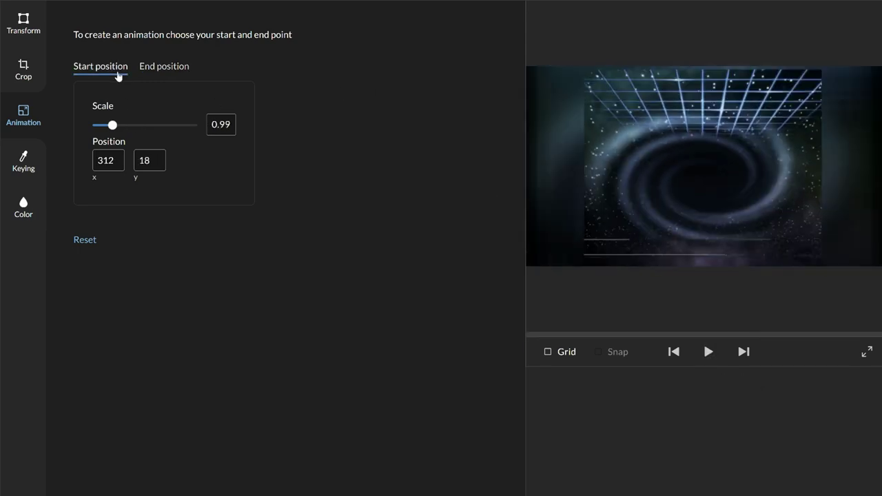
{"action": "left_click", "coordinate": [155, 68]}
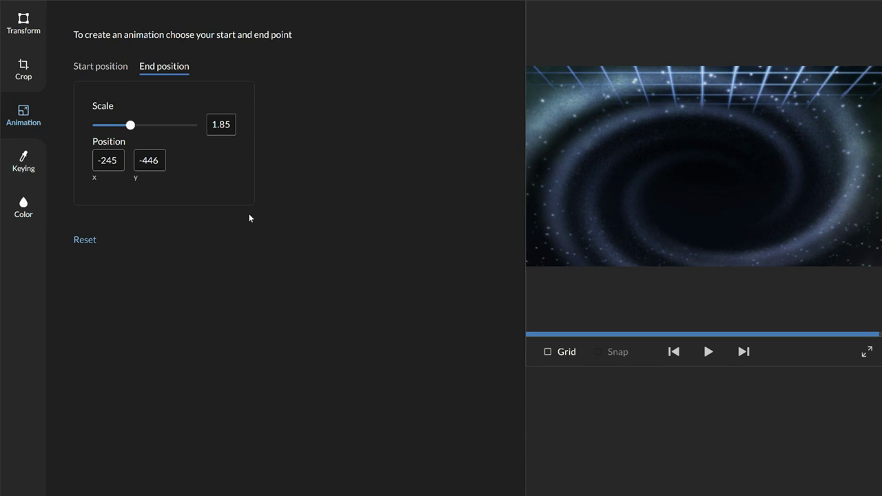
{"action": "left_click", "coordinate": [27, 158]}
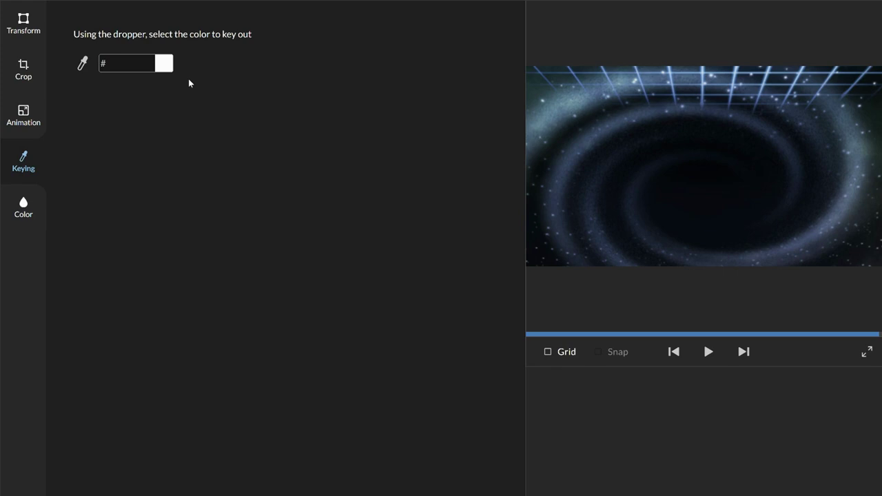
Adjust the swirl image's colour to brightness 21, hue -24 and tint -1
{"action": "left_click", "coordinate": [22, 209]}
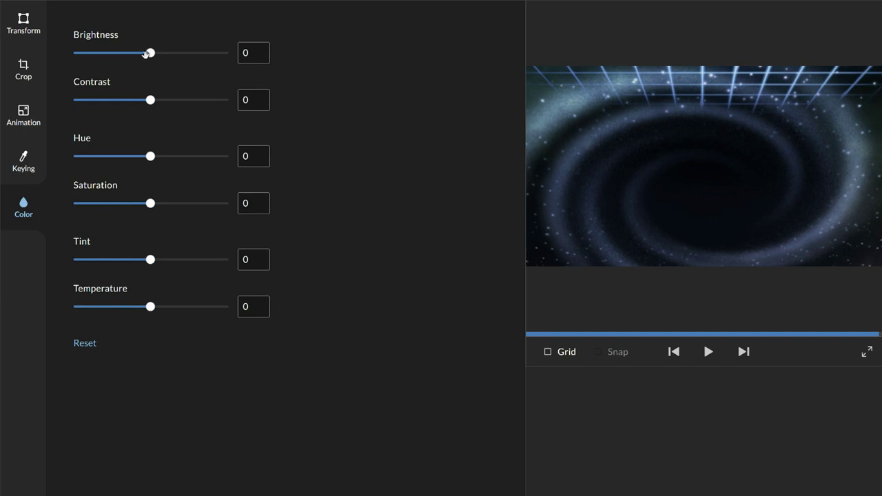
{"action": "left_click_drag", "start_coordinate": [149, 54], "coordinate": [138, 54]}
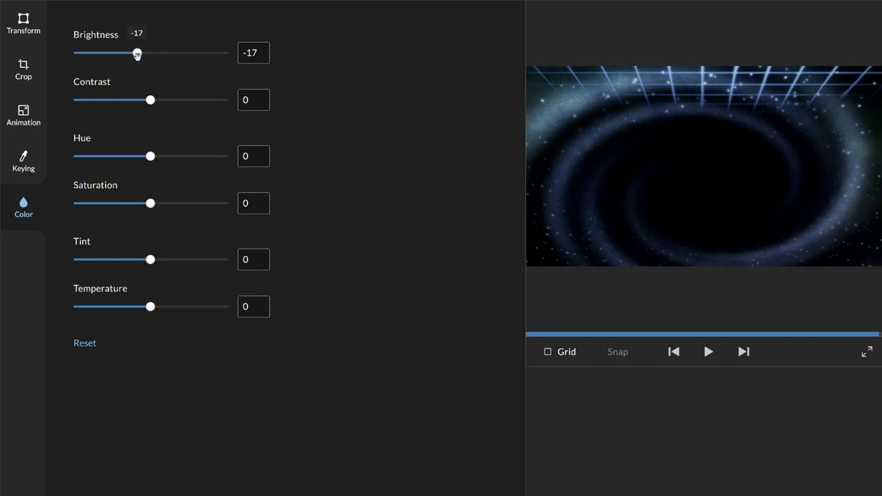
{"action": "left_click_drag", "start_coordinate": [151, 100], "coordinate": [140, 100]}
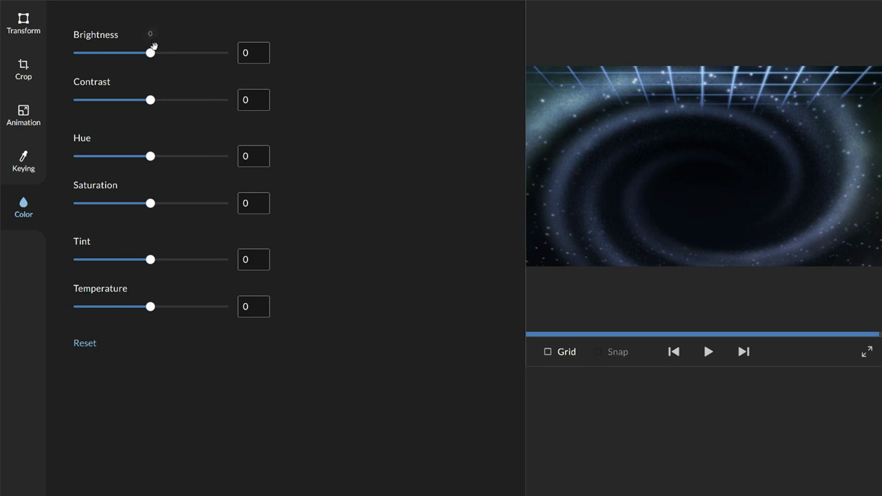
{"action": "left_click_drag", "start_coordinate": [154, 47], "coordinate": [167, 53]}
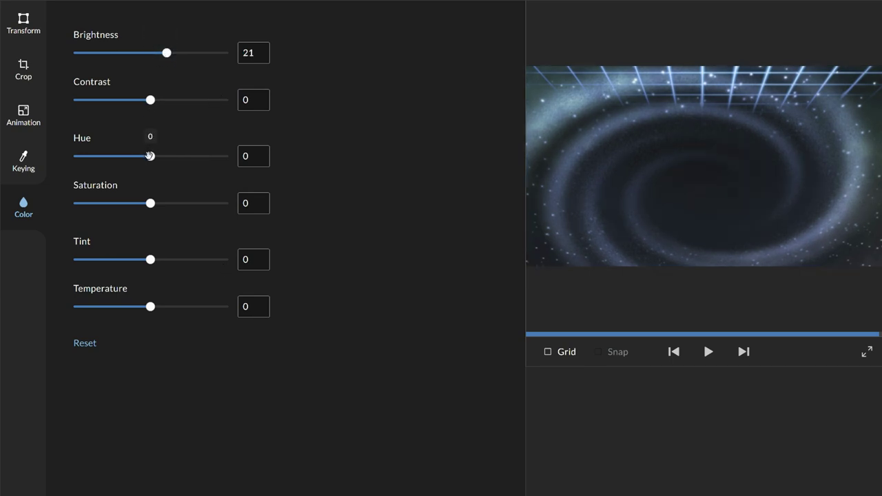
{"action": "left_click_drag", "start_coordinate": [150, 155], "coordinate": [131, 156]}
{"action": "left_click", "coordinate": [149, 259]}
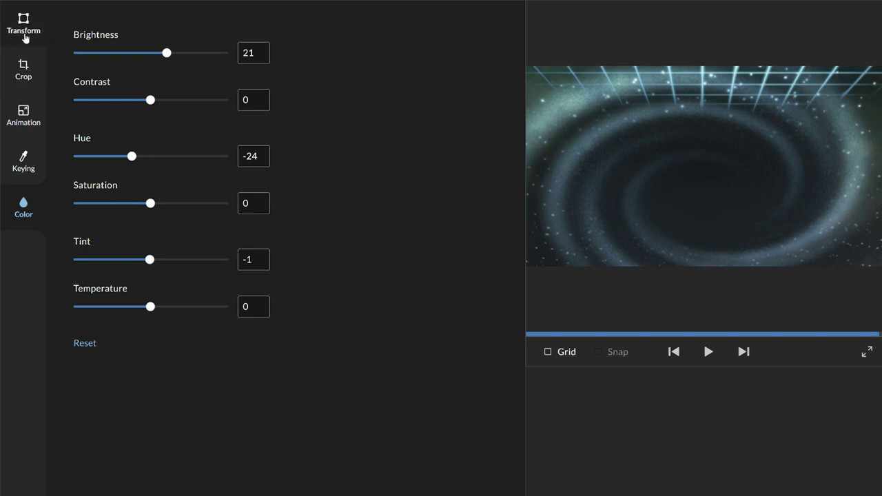
Review the swirl clip's Crop, Transform, Keying, Animation and Color settings
{"action": "left_click", "coordinate": [24, 66]}
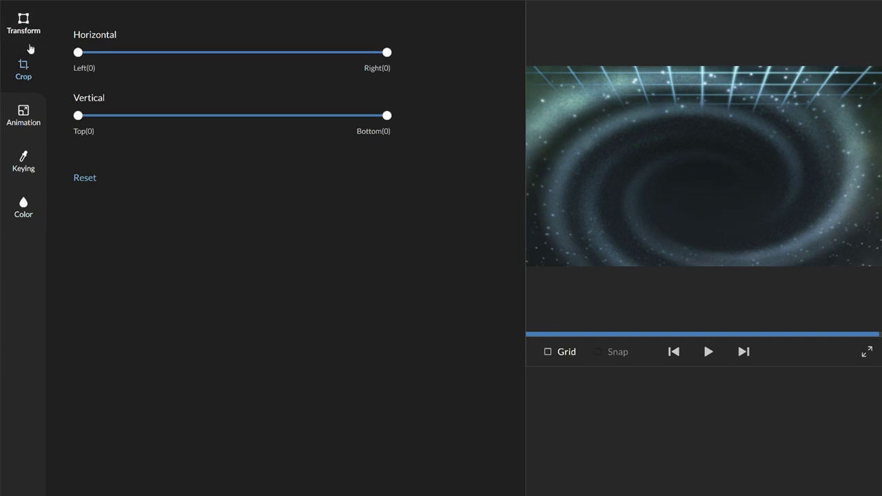
{"action": "left_click", "coordinate": [27, 29]}
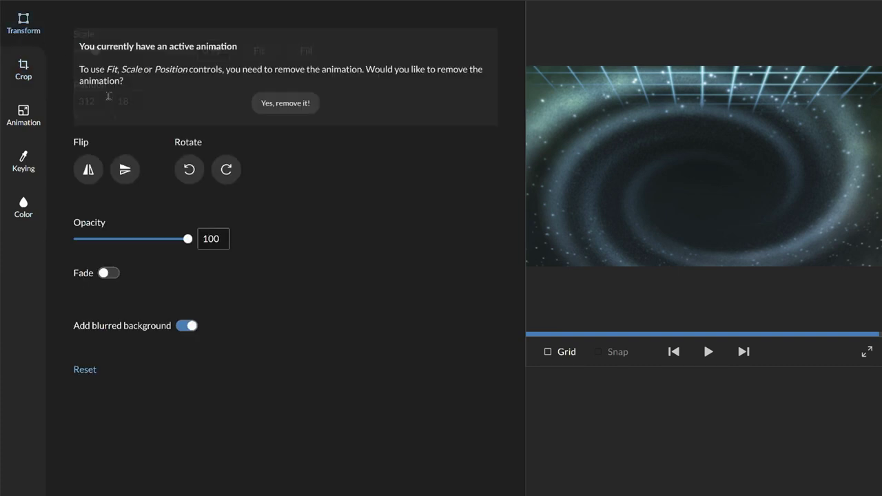
{"action": "left_click", "coordinate": [25, 67]}
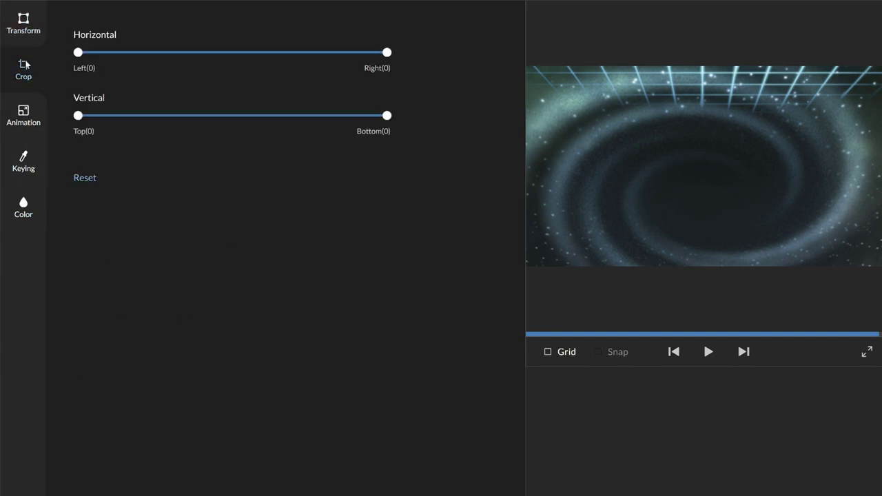
{"action": "left_click", "coordinate": [35, 30]}
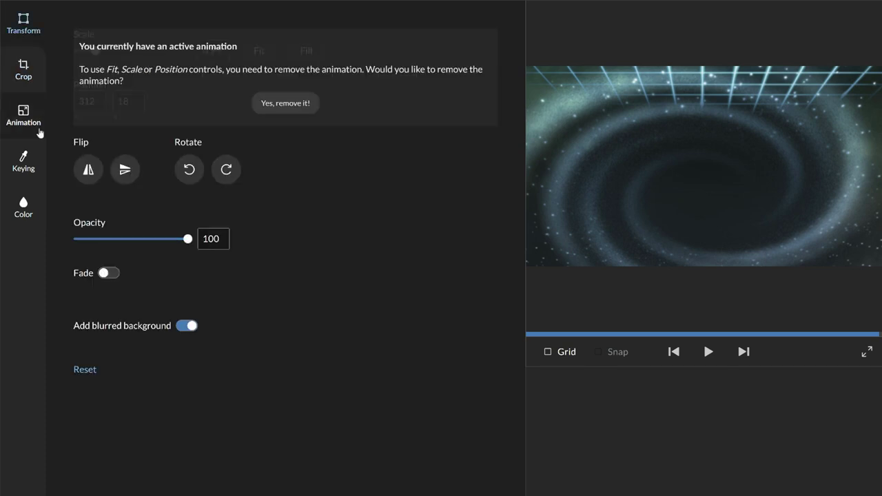
{"action": "left_click", "coordinate": [36, 168]}
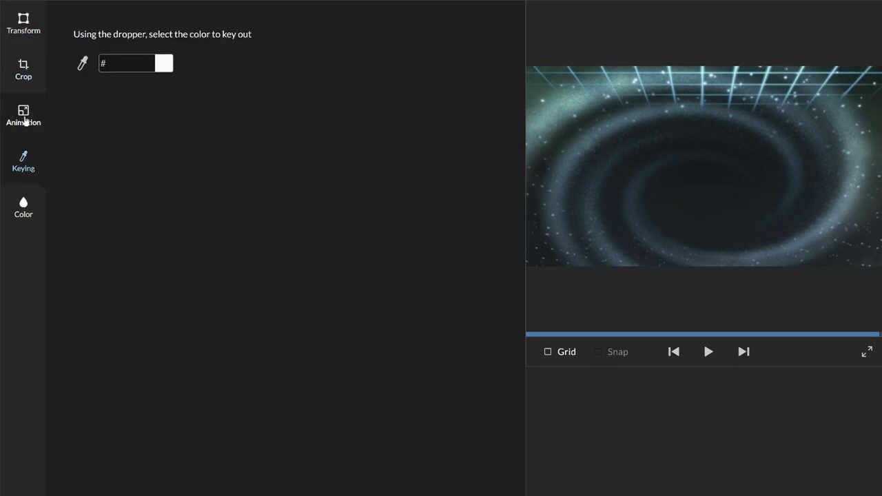
{"action": "left_click", "coordinate": [25, 120]}
{"action": "left_click", "coordinate": [20, 205]}
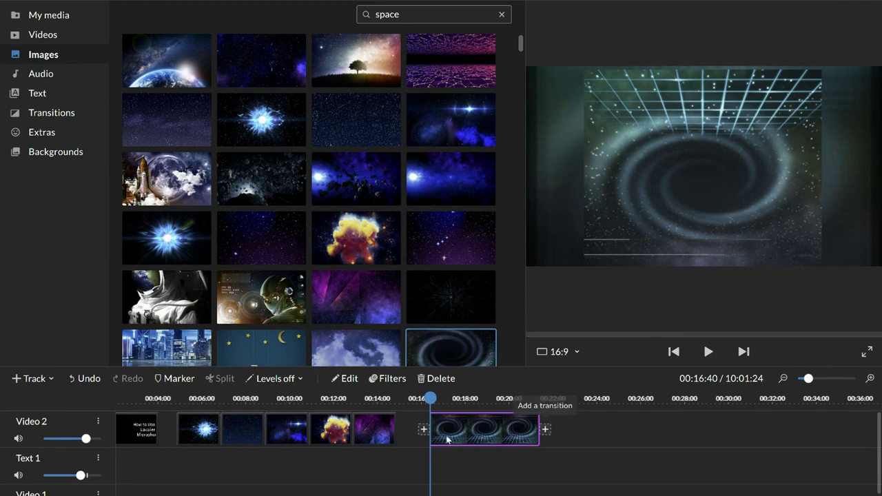
Close the gap before the swirl clip, preview it, and add a Video 3 track
{"action": "left_click_drag", "start_coordinate": [478, 434], "coordinate": [444, 431]}
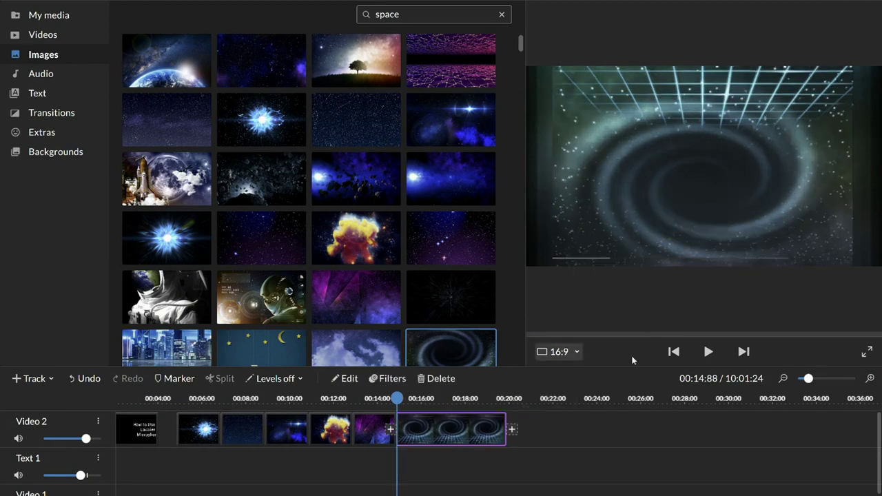
{"action": "left_click", "coordinate": [705, 353]}
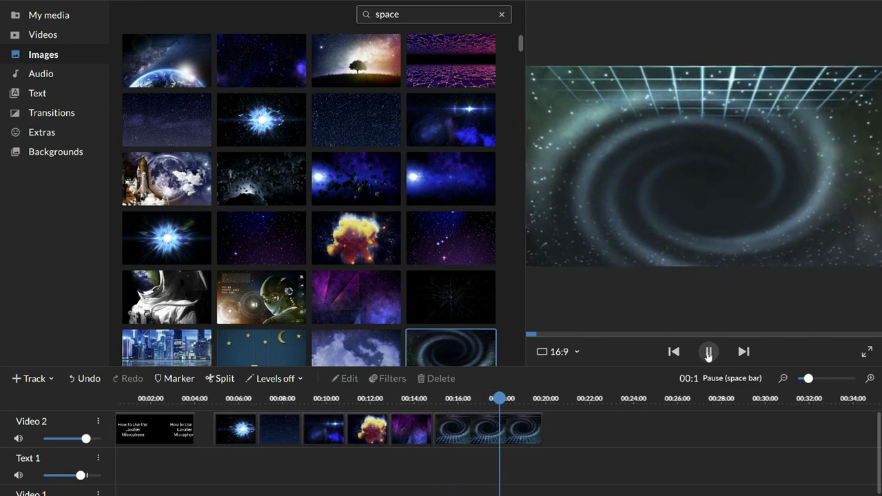
{"action": "left_click", "coordinate": [708, 353]}
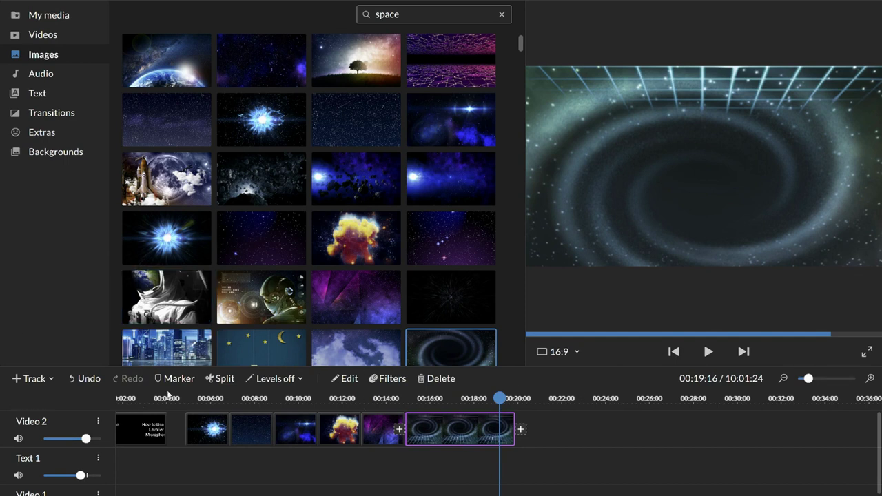
{"action": "left_click", "coordinate": [19, 389]}
{"action": "left_click", "coordinate": [34, 397]}
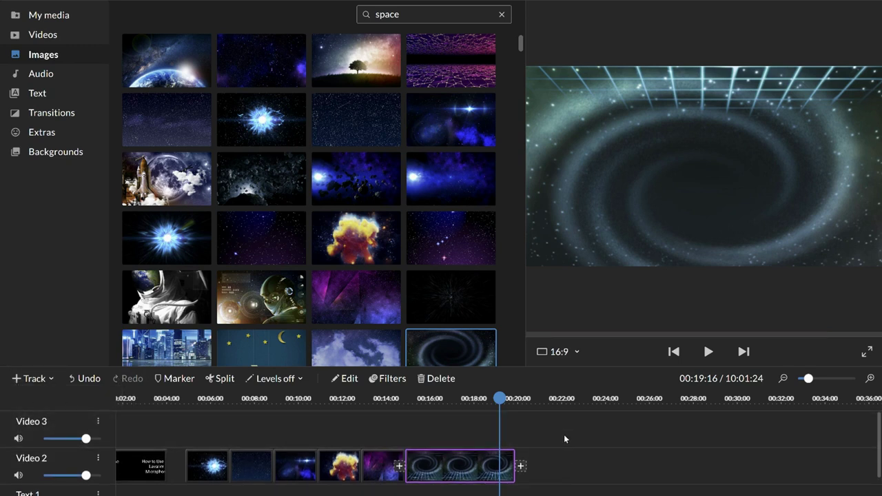
Move the explosion image onto Video 3 at about 18 seconds, above the swirl clip
{"action": "left_click", "coordinate": [355, 469]}
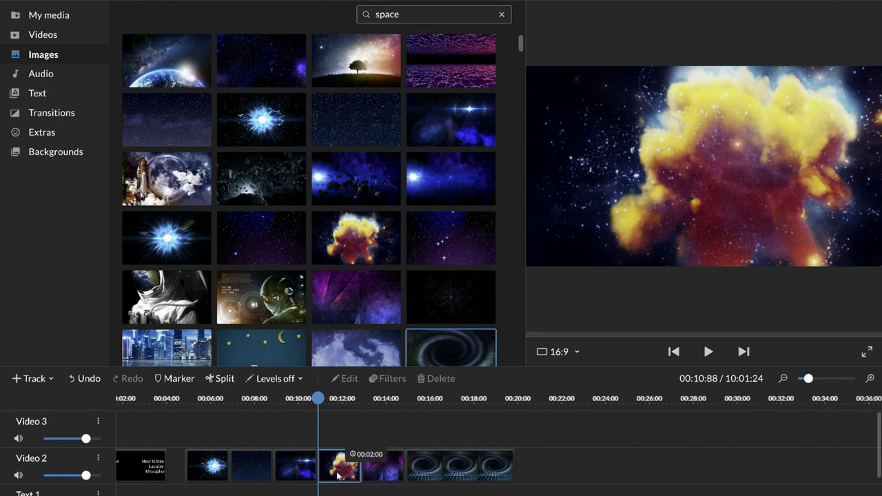
{"action": "left_click_drag", "start_coordinate": [338, 475], "coordinate": [481, 416]}
{"action": "left_click", "coordinate": [516, 289]}
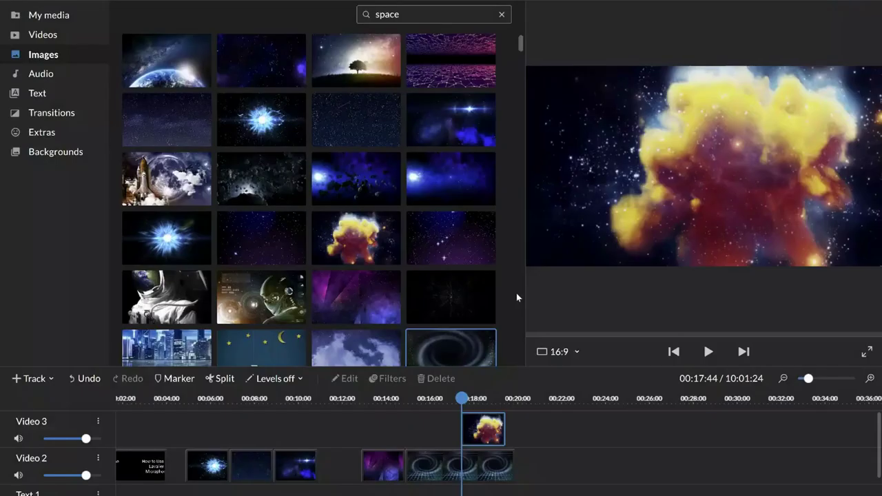
{"action": "left_click_drag", "start_coordinate": [462, 399], "coordinate": [487, 398]}
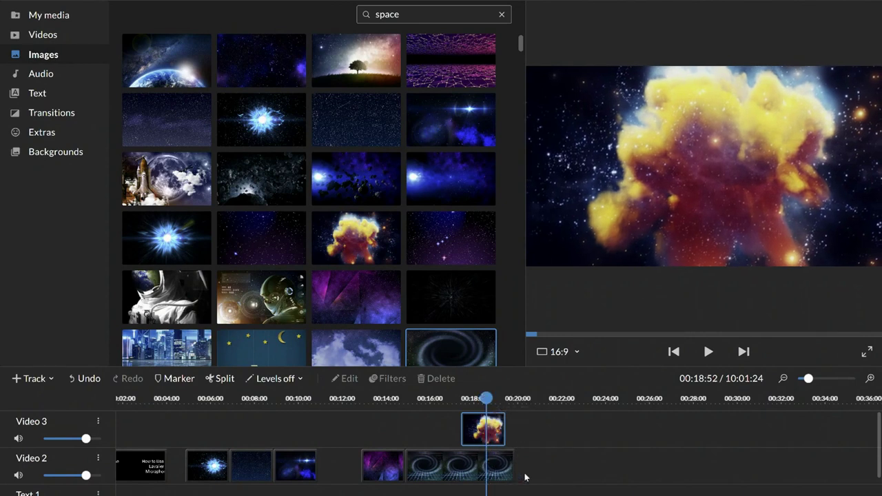
{"action": "scroll", "coordinate": [526, 477], "scroll_direction": "down", "scroll_amount": 1}
{"action": "scroll", "coordinate": [525, 477], "scroll_direction": "up", "scroll_amount": 1}
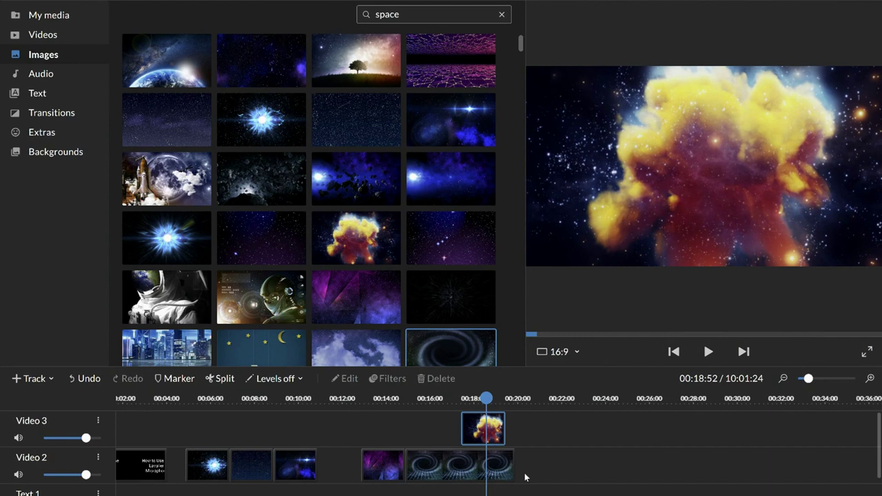
{"action": "left_click", "coordinate": [480, 432]}
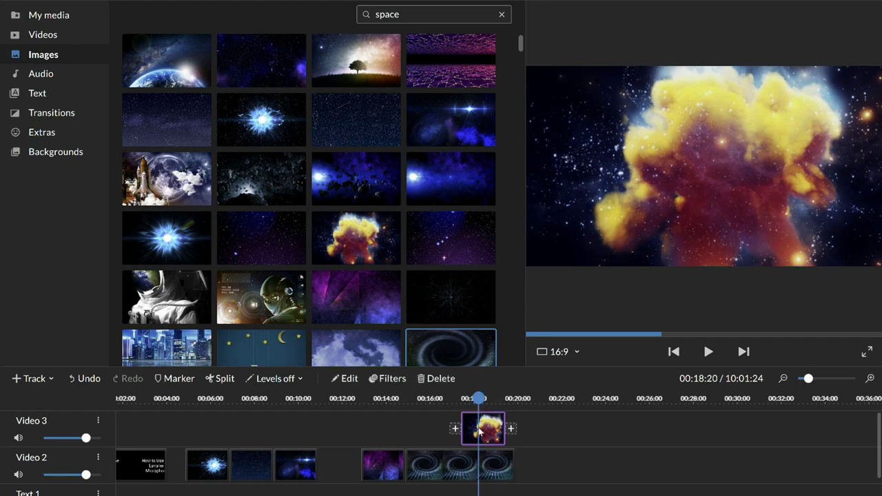
{"action": "left_click", "coordinate": [478, 466]}
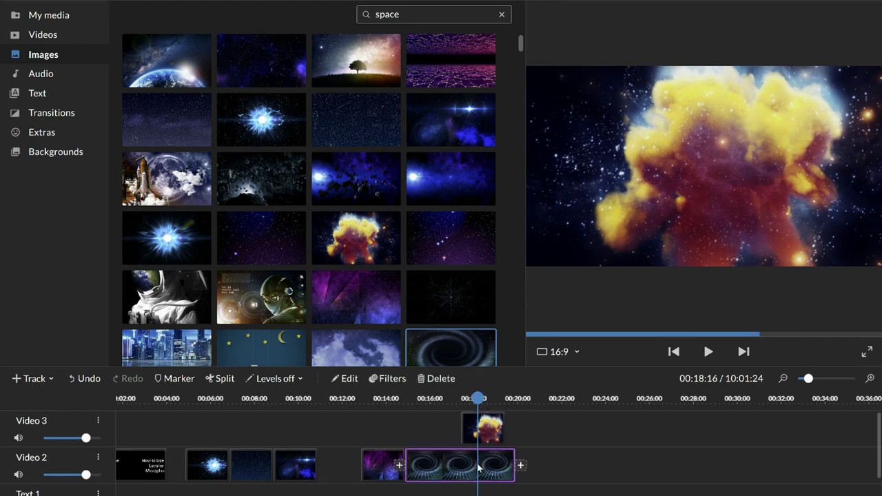
Animate the explosion image to shrink to scale 0.25, moved lower left, over the spiral
{"action": "double_click", "coordinate": [479, 430]}
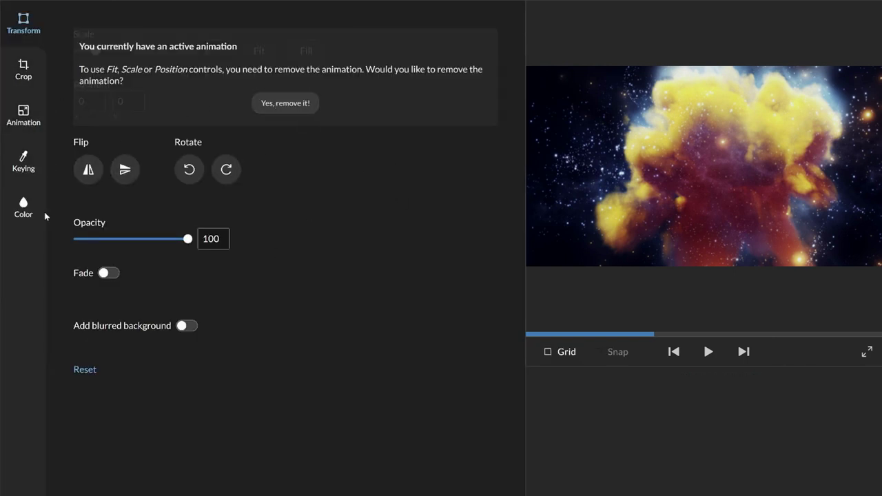
{"action": "left_click", "coordinate": [23, 113]}
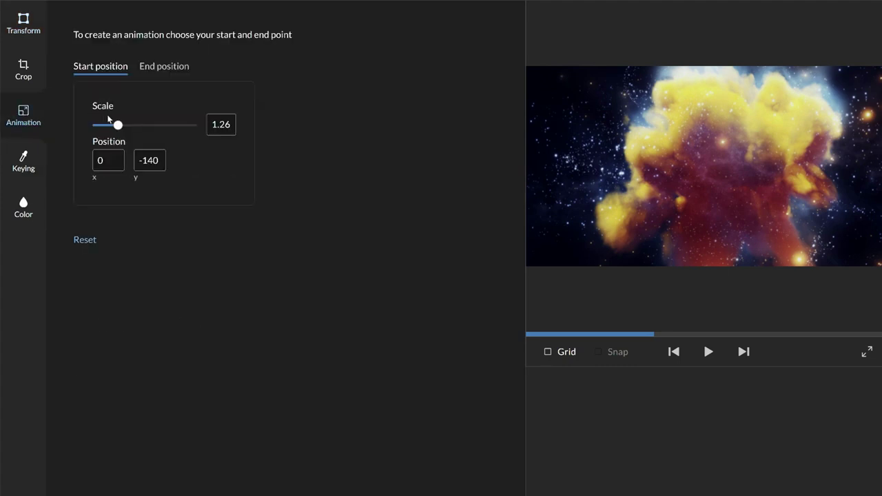
{"action": "left_click_drag", "start_coordinate": [118, 124], "coordinate": [96, 126]}
{"action": "left_click", "coordinate": [164, 66]}
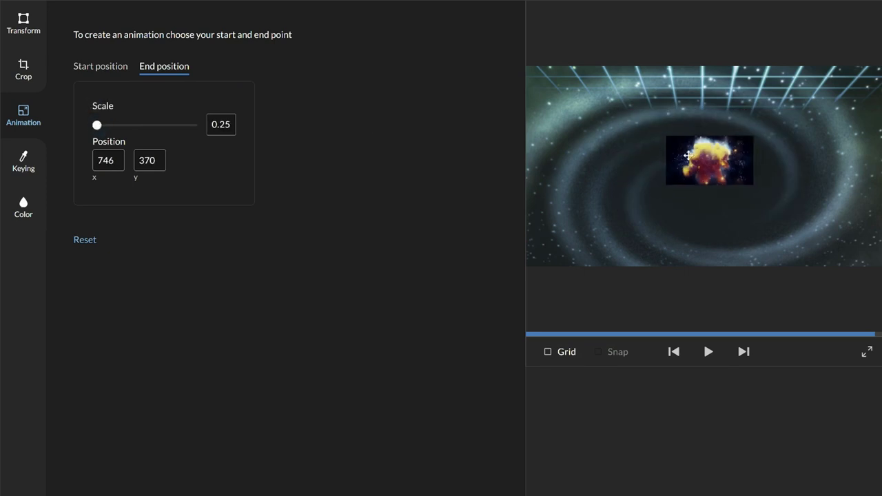
{"action": "left_click_drag", "start_coordinate": [678, 163], "coordinate": [631, 189]}
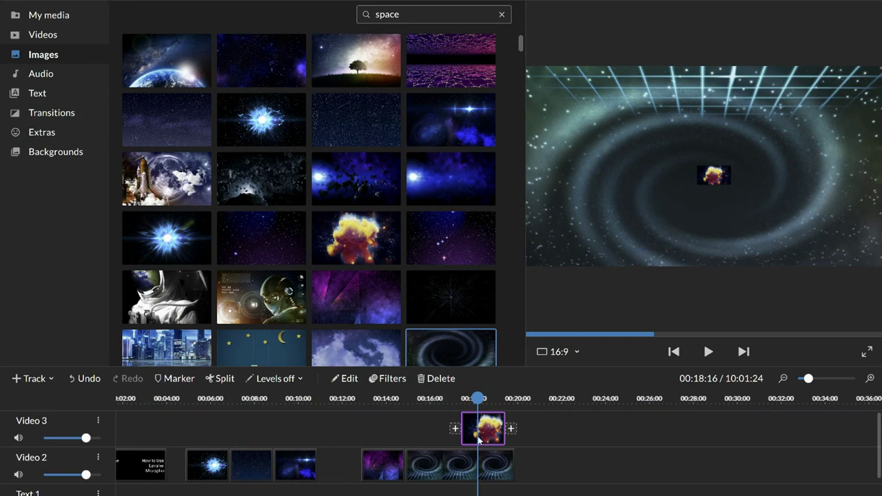
Extend the explosion clip to start earlier and play back from about 00:13 to review
{"action": "left_click_drag", "start_coordinate": [458, 427], "coordinate": [426, 429]}
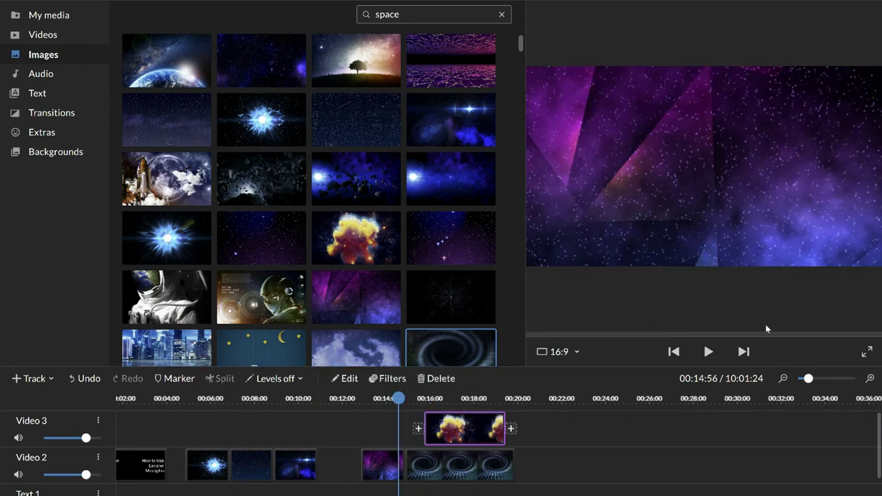
{"action": "left_click", "coordinate": [708, 353]}
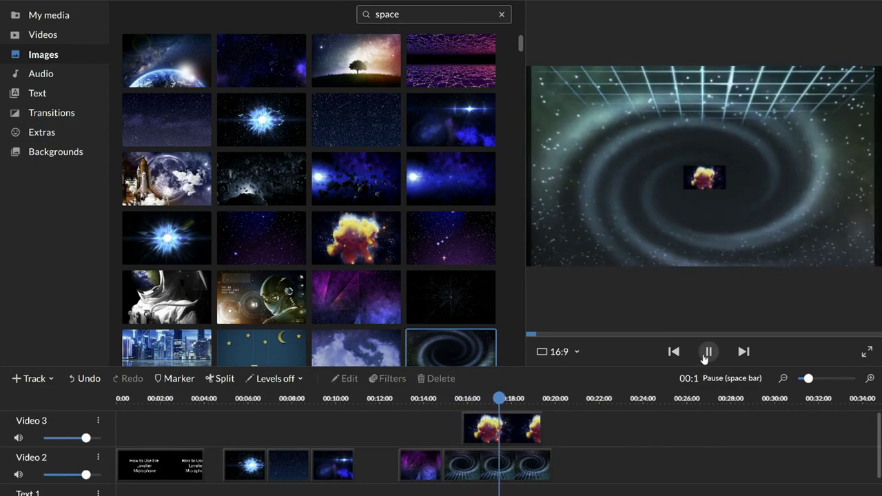
{"action": "left_click", "coordinate": [707, 352]}
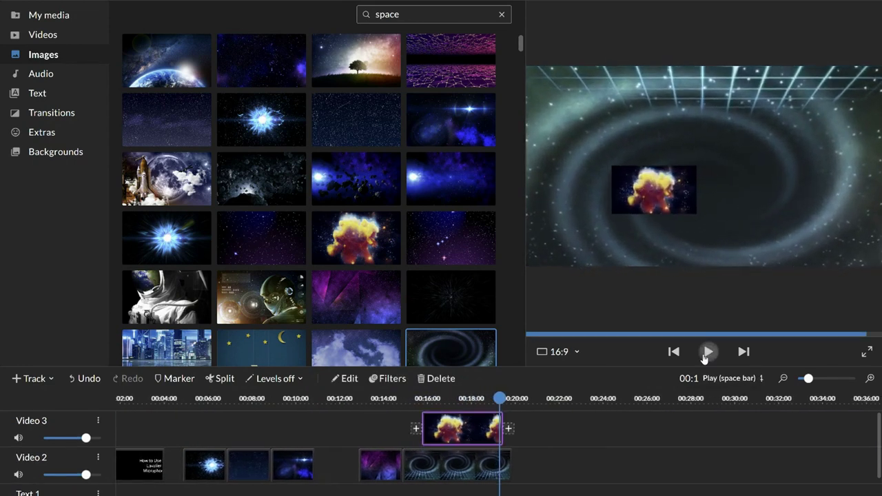
{"action": "left_click", "coordinate": [381, 398]}
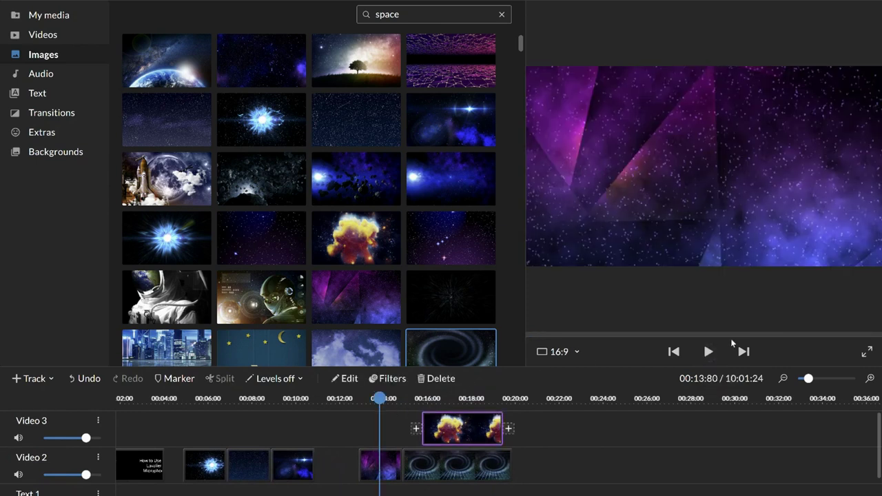
{"action": "left_click", "coordinate": [707, 352]}
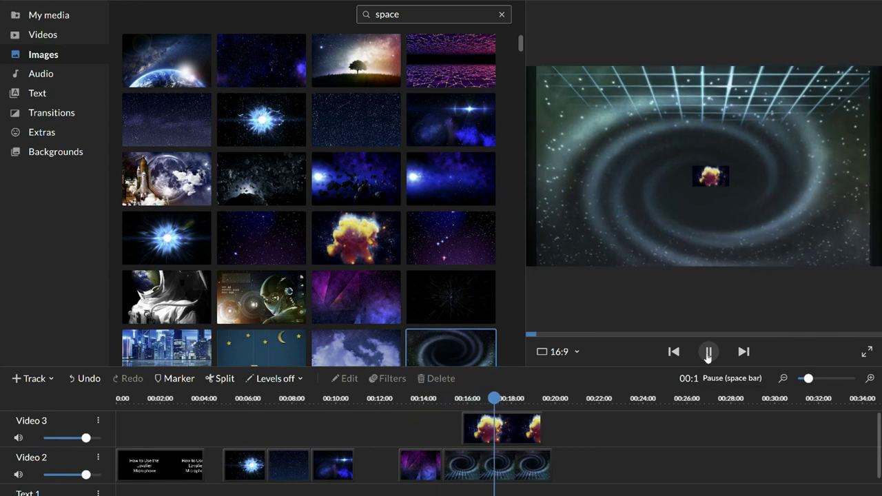
{"action": "left_click", "coordinate": [708, 353]}
{"action": "left_click", "coordinate": [707, 352]}
{"action": "left_click", "coordinate": [708, 353]}
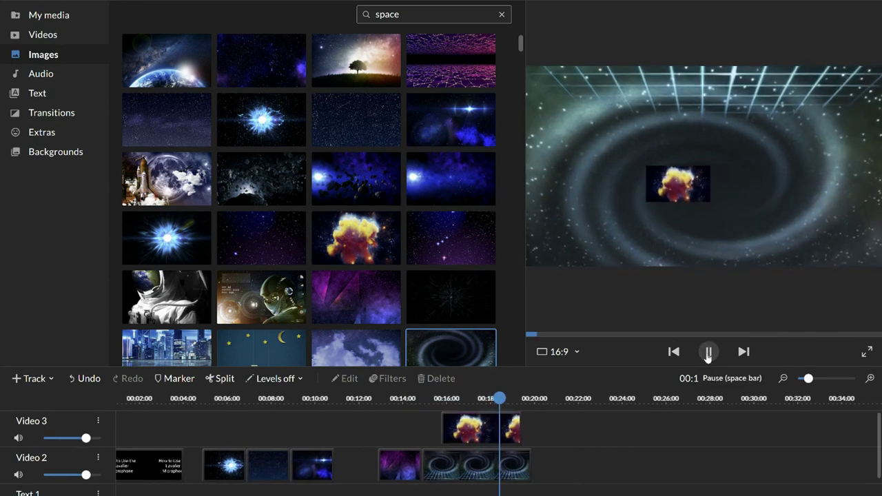
{"action": "left_click", "coordinate": [707, 353]}
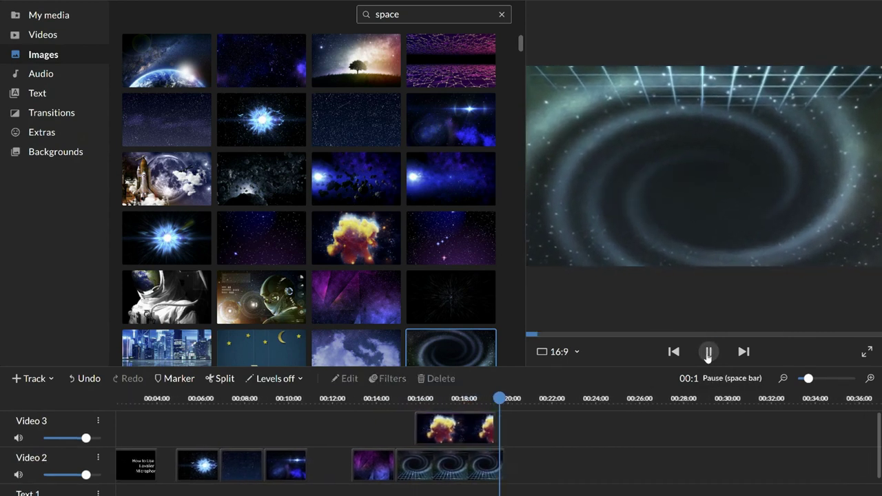
Replace the explosion clip with the nebula image on Video 3 and asteroids on Video 2
{"action": "left_click", "coordinate": [708, 352]}
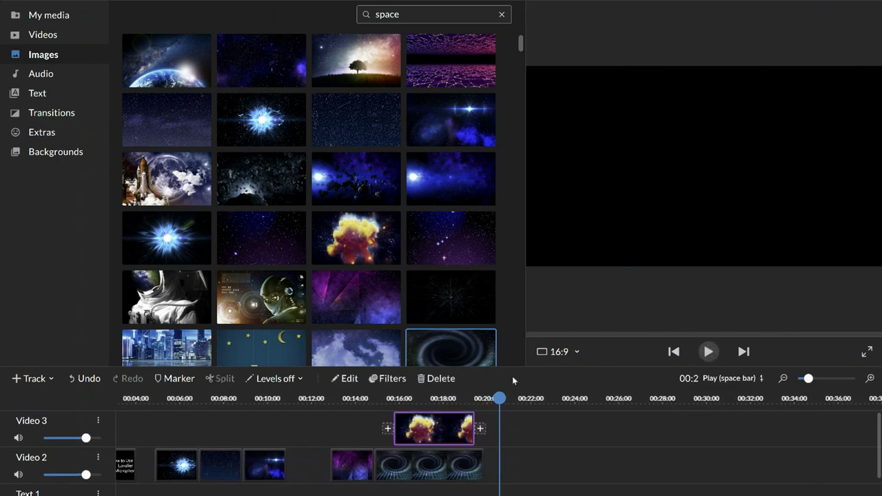
{"action": "left_click", "coordinate": [450, 384]}
{"action": "left_click", "coordinate": [517, 286]}
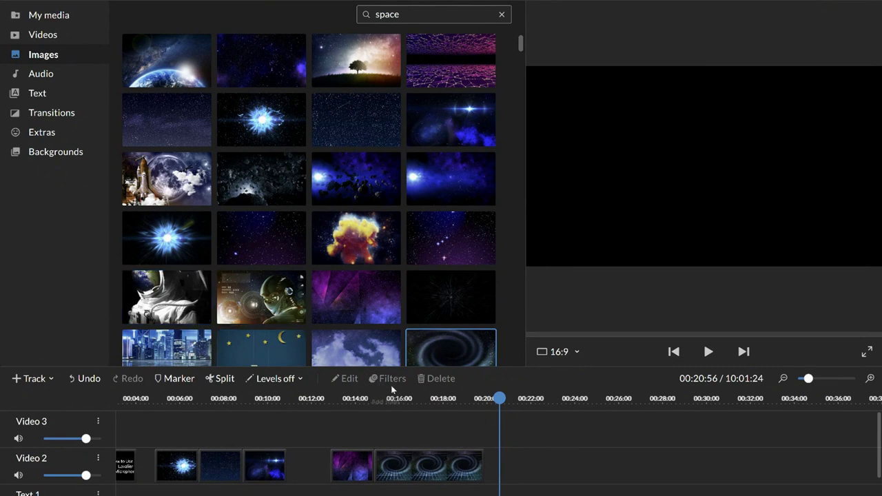
{"action": "scroll", "coordinate": [415, 430], "scroll_direction": "left", "scroll_amount": 3}
{"action": "scroll", "coordinate": [415, 429], "scroll_direction": "down", "scroll_amount": 1}
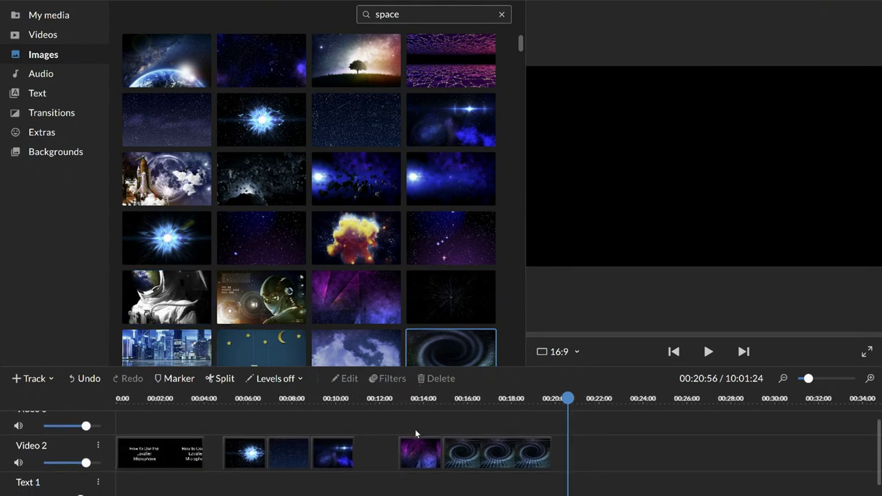
{"action": "scroll", "coordinate": [415, 429], "scroll_direction": "up", "scroll_amount": 1}
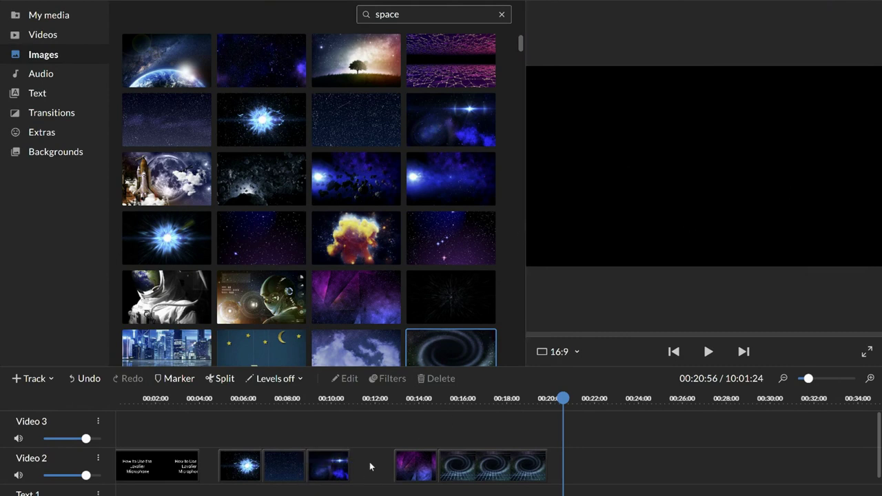
{"action": "mouse_move", "coordinate": [395, 339]}
{"action": "left_click_drag", "start_coordinate": [356, 238], "coordinate": [638, 428]}
{"action": "left_click_drag", "start_coordinate": [360, 166], "coordinate": [597, 470]}
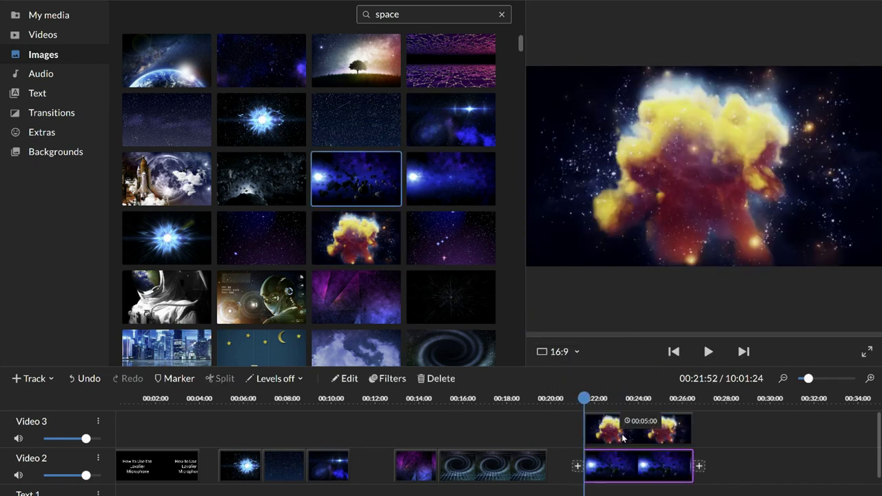
Shrink the nebula image and move it to the upper left
{"action": "double_click", "coordinate": [624, 428]}
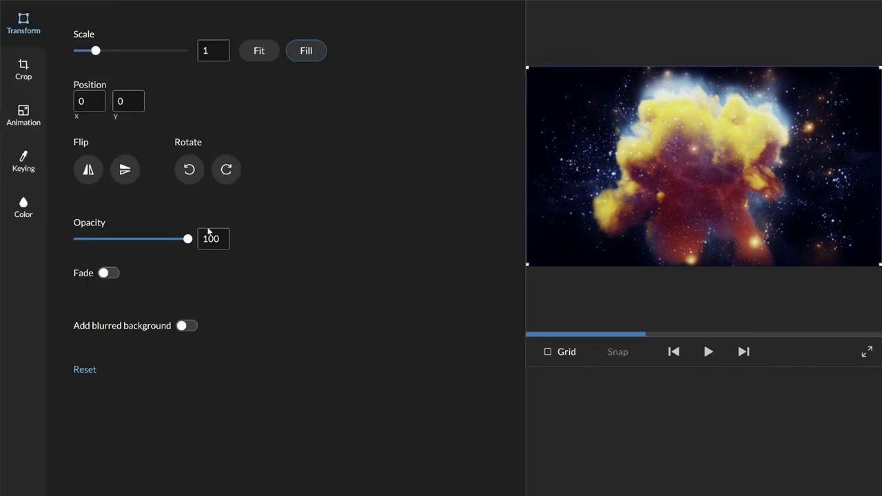
{"action": "left_click_drag", "start_coordinate": [95, 51], "coordinate": [83, 61]}
{"action": "left_click_drag", "start_coordinate": [673, 161], "coordinate": [583, 115]}
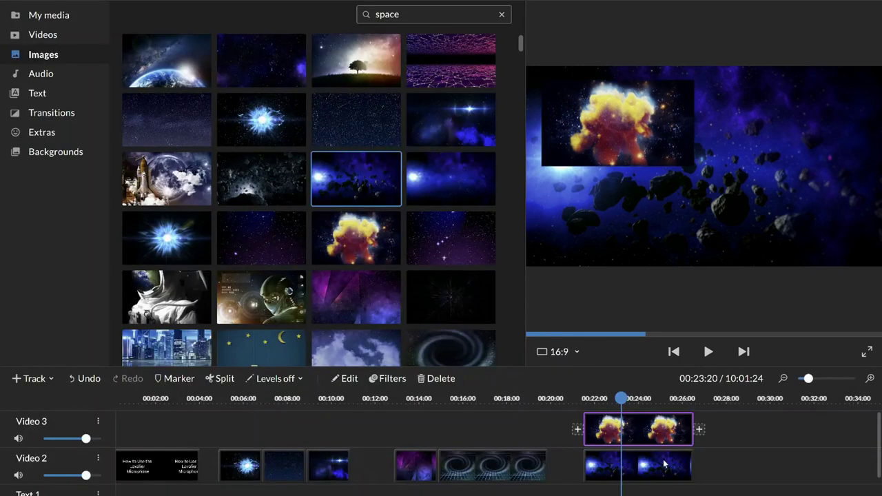
Scale the asteroid image to 0.51 and place it lower right at 835, 447
{"action": "left_click", "coordinate": [664, 465]}
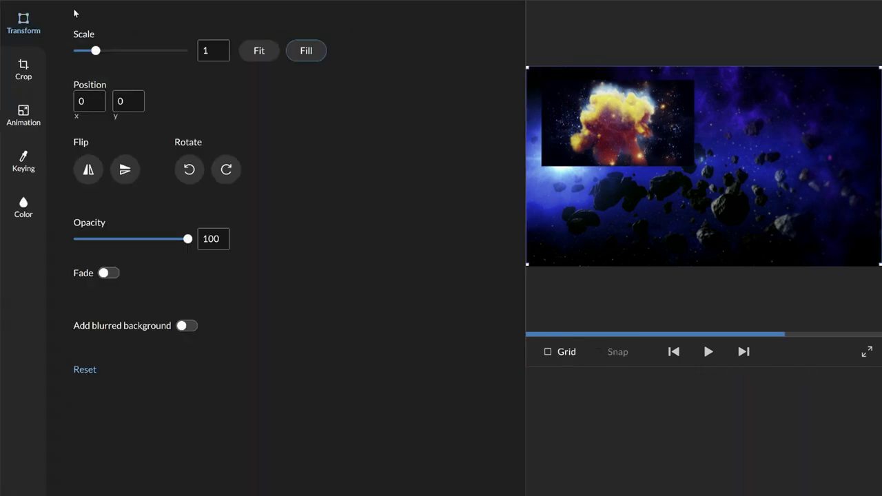
{"action": "mouse_move", "coordinate": [95, 51]}
{"action": "left_mouse_down"}
{"action": "mouse_move", "coordinate": [66, 50]}
{"action": "mouse_move", "coordinate": [84, 50]}
{"action": "left_mouse_up"}
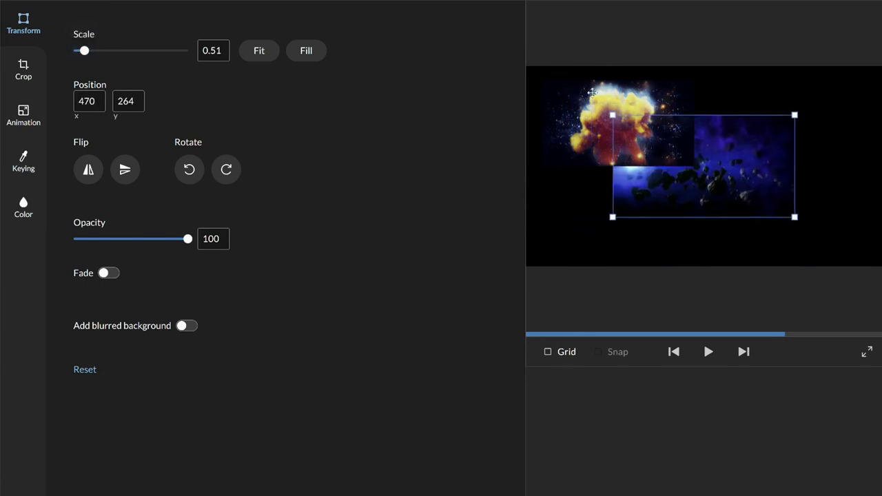
{"action": "left_click_drag", "start_coordinate": [734, 155], "coordinate": [801, 186]}
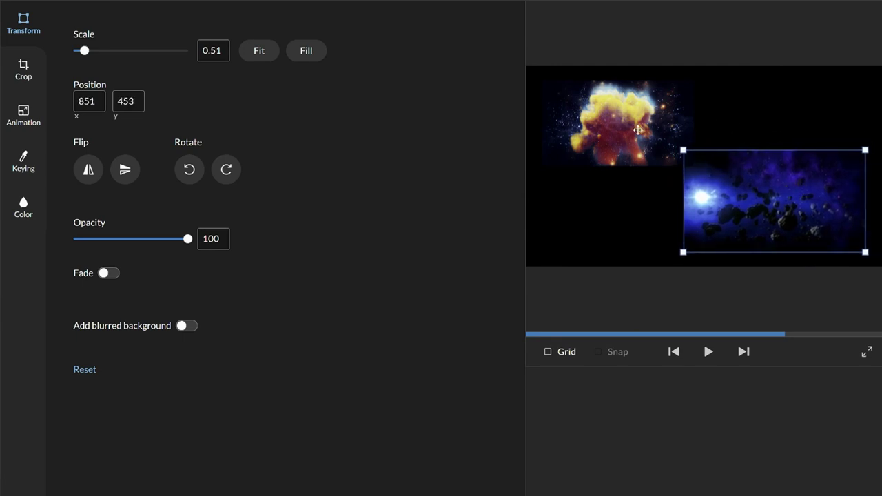
{"action": "mouse_move", "coordinate": [638, 129]}
{"action": "left_mouse_down"}
{"action": "mouse_move", "coordinate": [646, 138]}
{"action": "mouse_move", "coordinate": [631, 130]}
{"action": "left_mouse_up"}
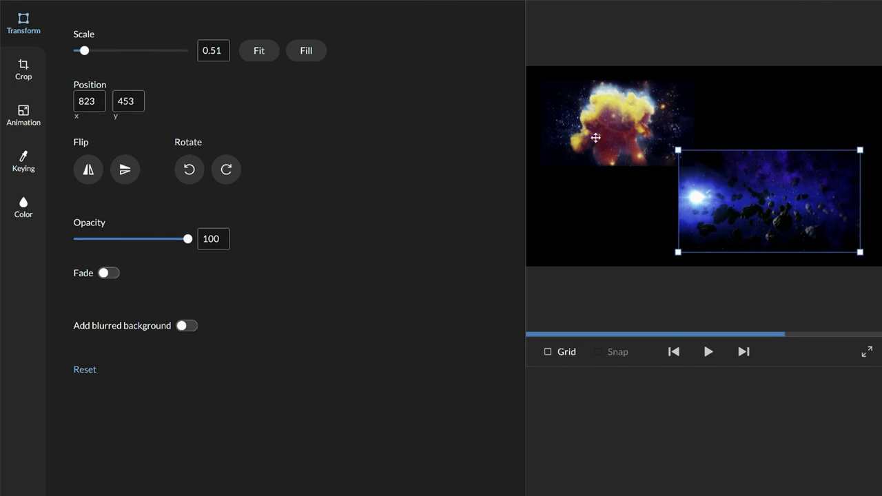
{"action": "left_click_drag", "start_coordinate": [721, 173], "coordinate": [693, 153]}
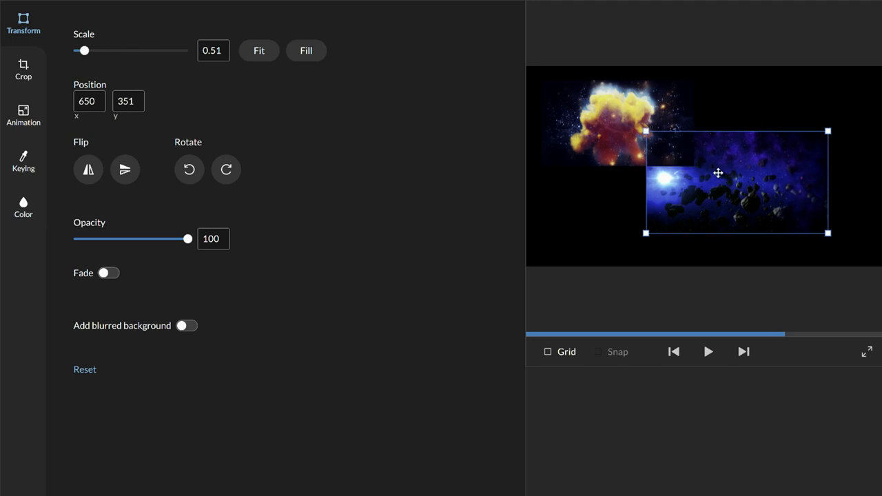
{"action": "left_click_drag", "start_coordinate": [724, 175], "coordinate": [753, 190]}
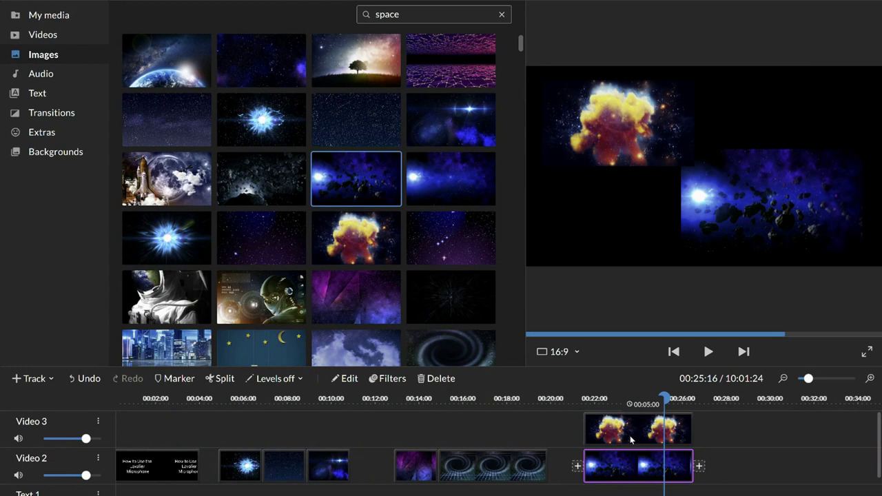
Add a Video 4 track and place the starfield image on it
{"action": "left_click", "coordinate": [33, 378]}
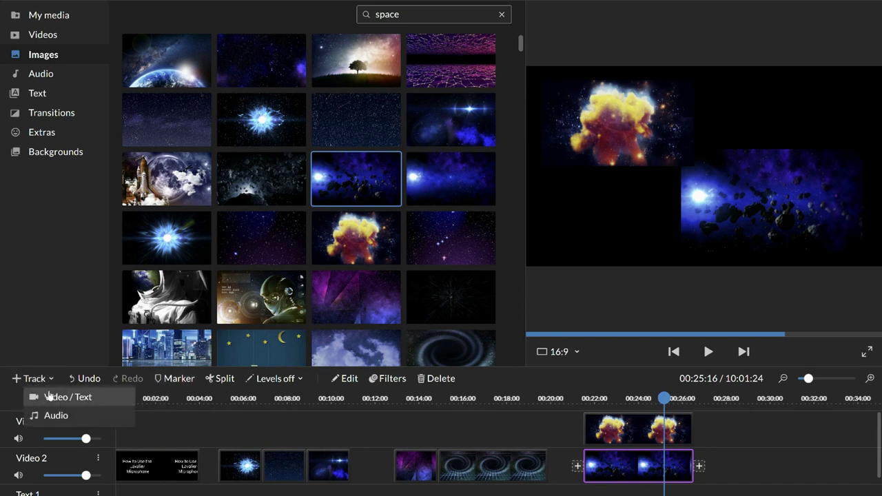
{"action": "left_click", "coordinate": [48, 395]}
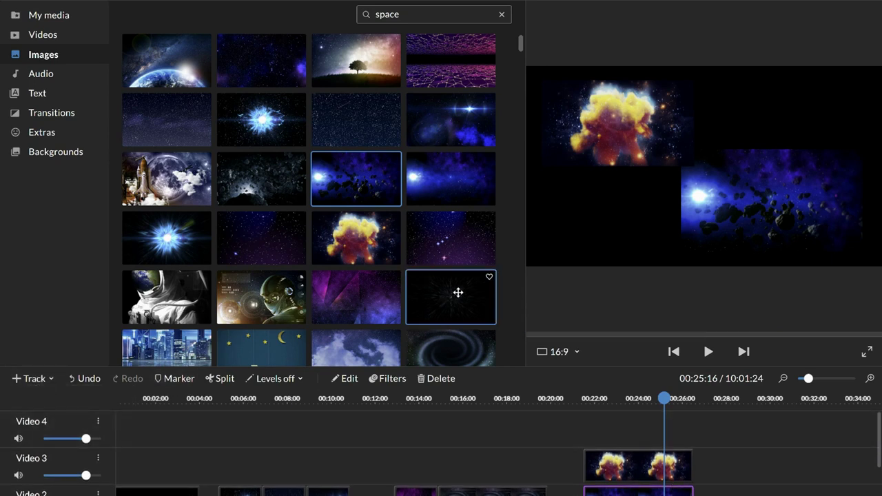
{"action": "left_click", "coordinate": [459, 241]}
{"action": "left_click_drag", "start_coordinate": [459, 241], "coordinate": [629, 435]}
Scale the starfield image to 0.35 and place it lower left at 281, 592
{"action": "double_click", "coordinate": [629, 435]}
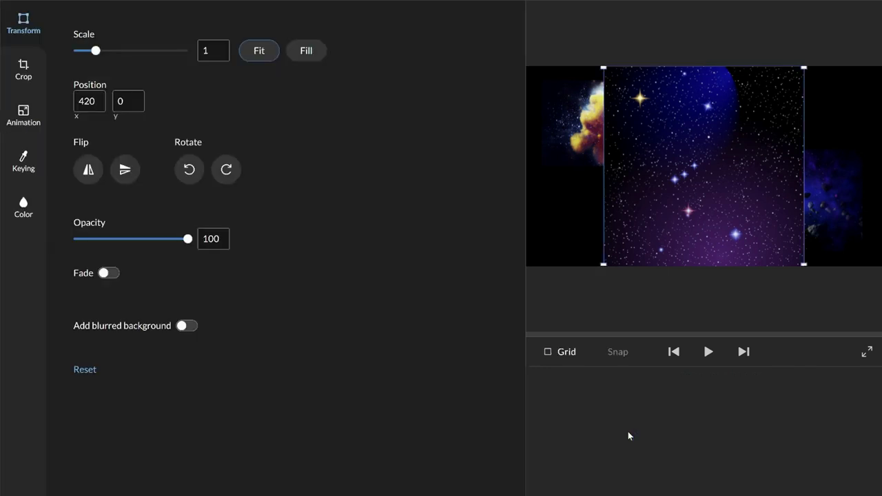
{"action": "left_click_drag", "start_coordinate": [97, 48], "coordinate": [80, 51]}
{"action": "left_click_drag", "start_coordinate": [694, 159], "coordinate": [603, 203]}
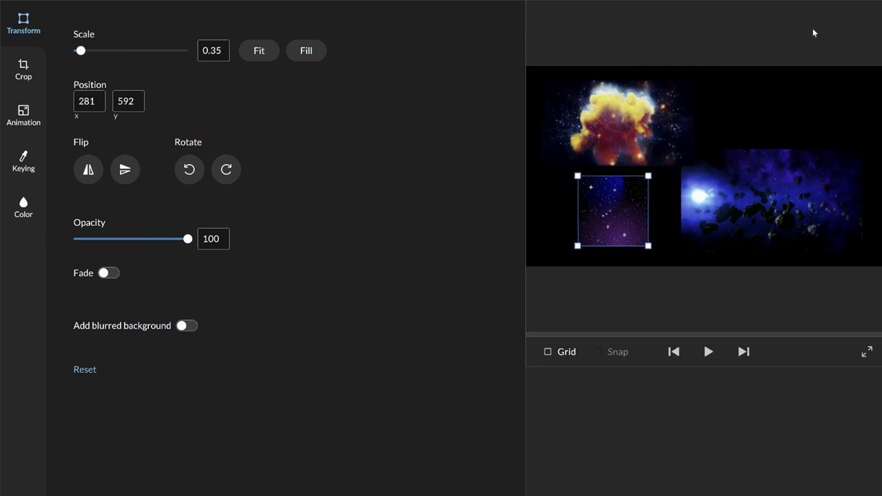
{"action": "key", "text": "Escape"}
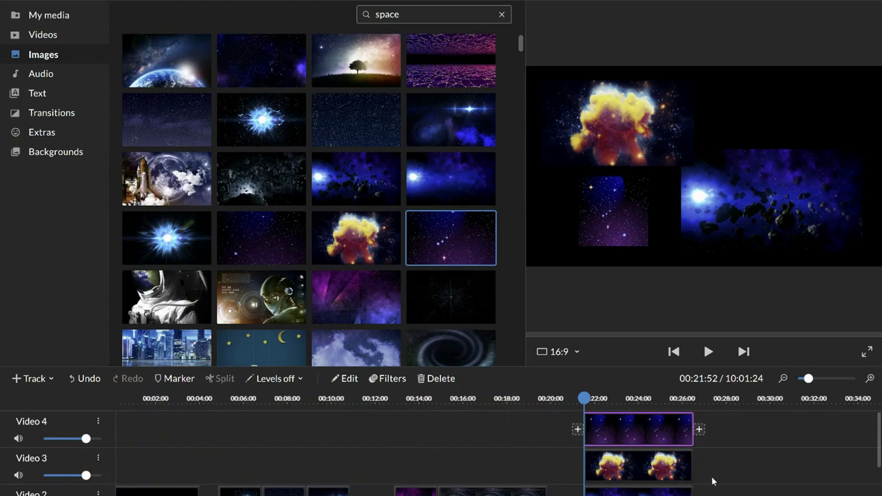
{"action": "scroll", "coordinate": [740, 467], "scroll_direction": "down", "scroll_amount": 2}
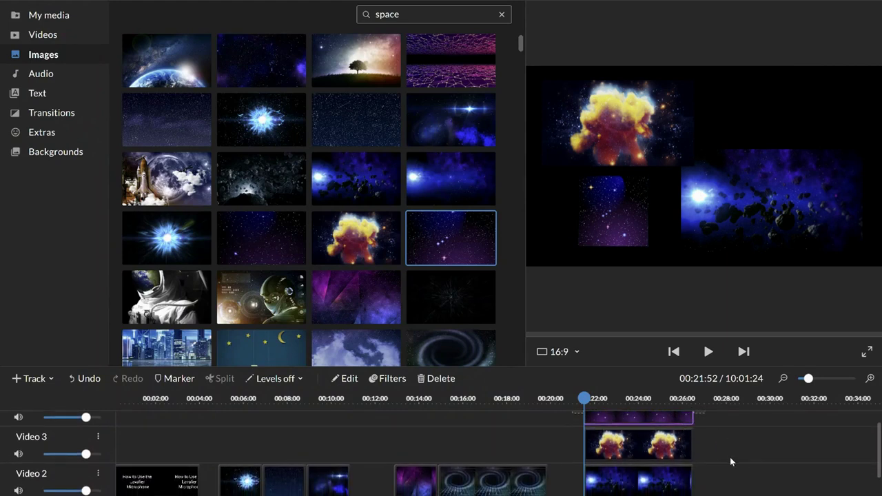
{"action": "scroll", "coordinate": [661, 452], "scroll_direction": "up", "scroll_amount": 2}
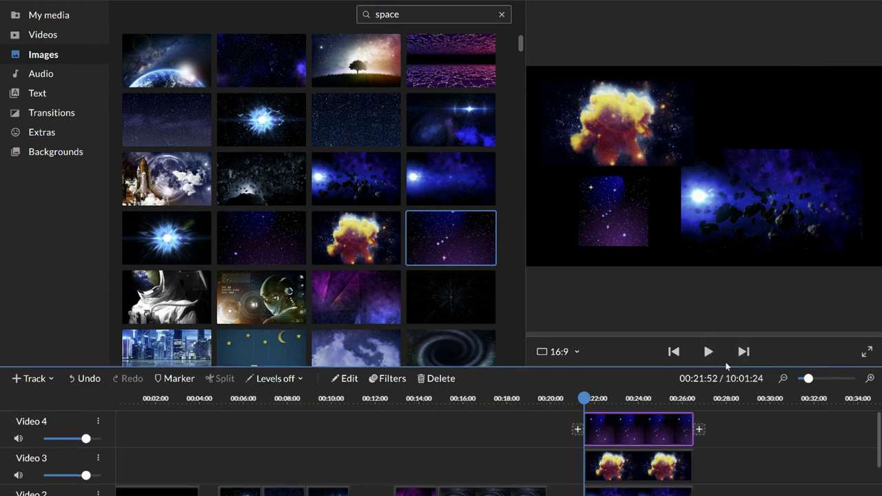
{"action": "left_click", "coordinate": [708, 353]}
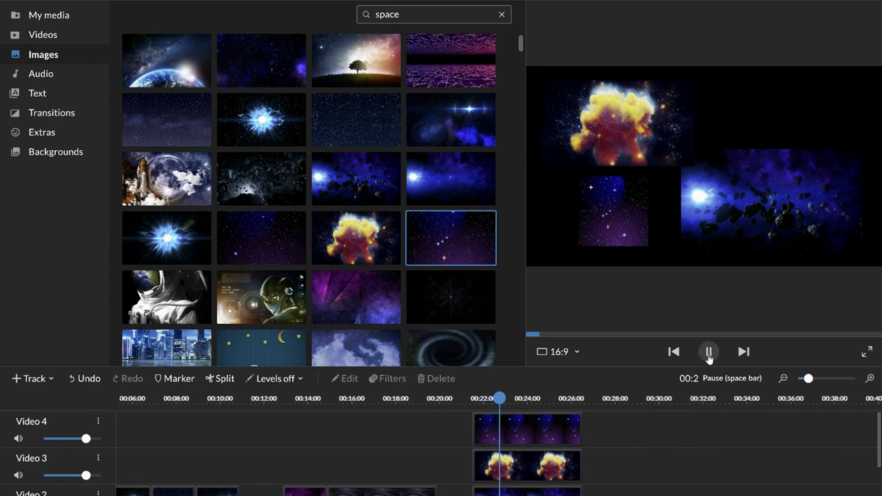
{"action": "left_click", "coordinate": [708, 353]}
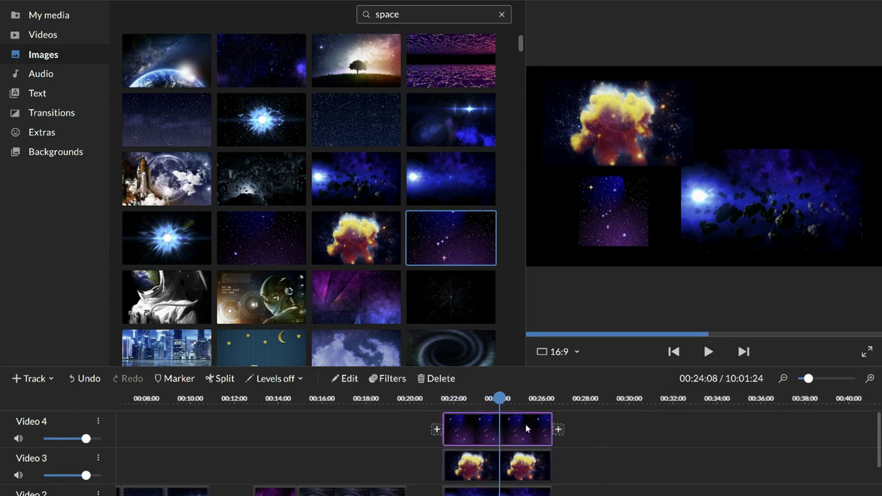
Give the star field image a 1-second fade in and out, then preview it
{"action": "double_click", "coordinate": [475, 433]}
{"action": "left_click", "coordinate": [107, 274]}
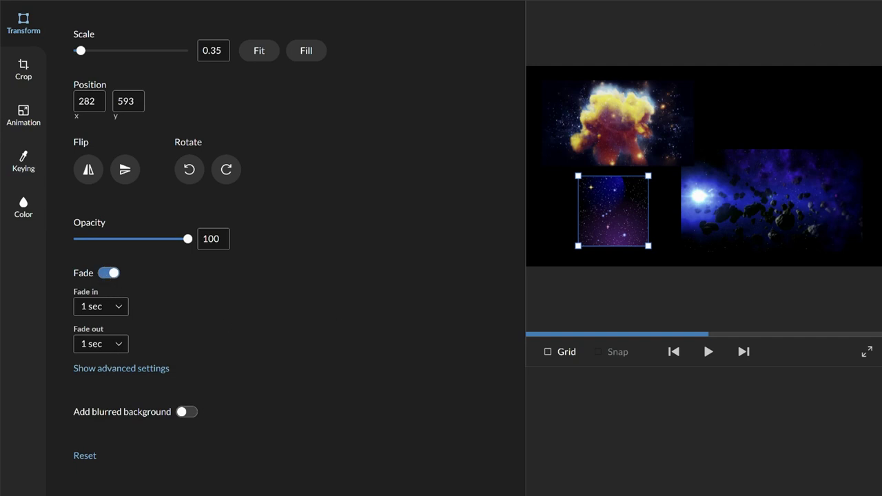
{"action": "key", "text": "Escape"}
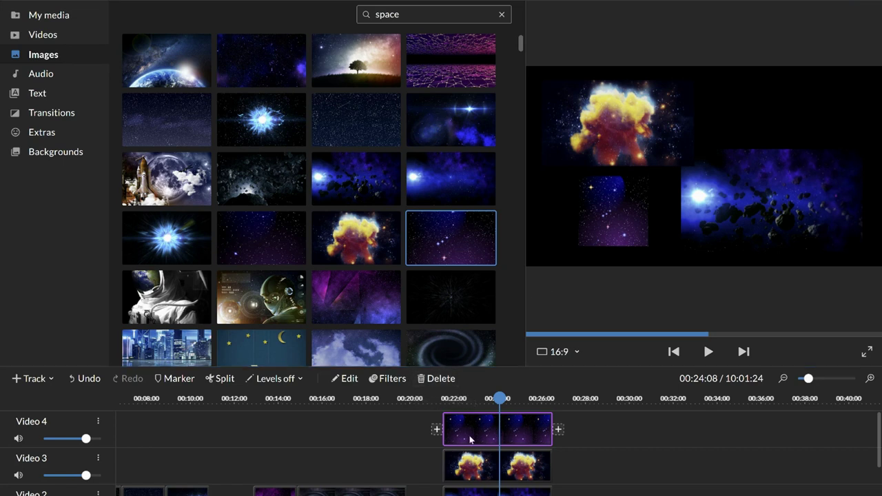
{"action": "left_click", "coordinate": [422, 405]}
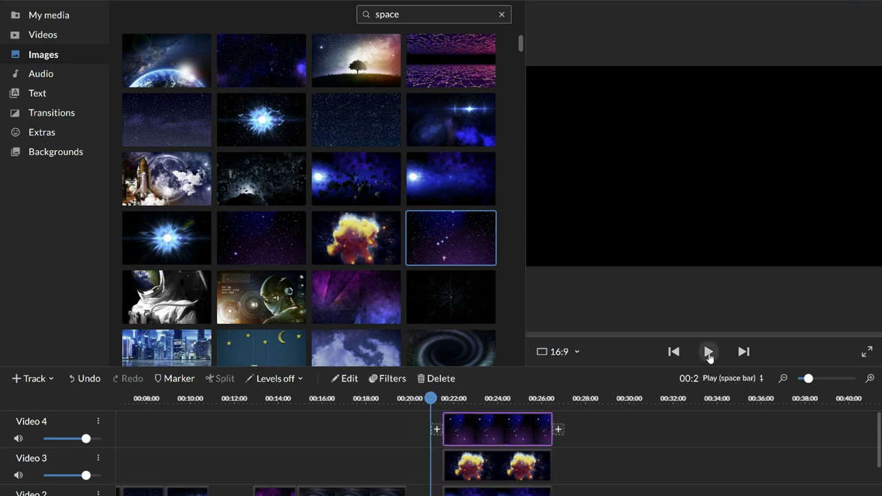
{"action": "left_click", "coordinate": [709, 353]}
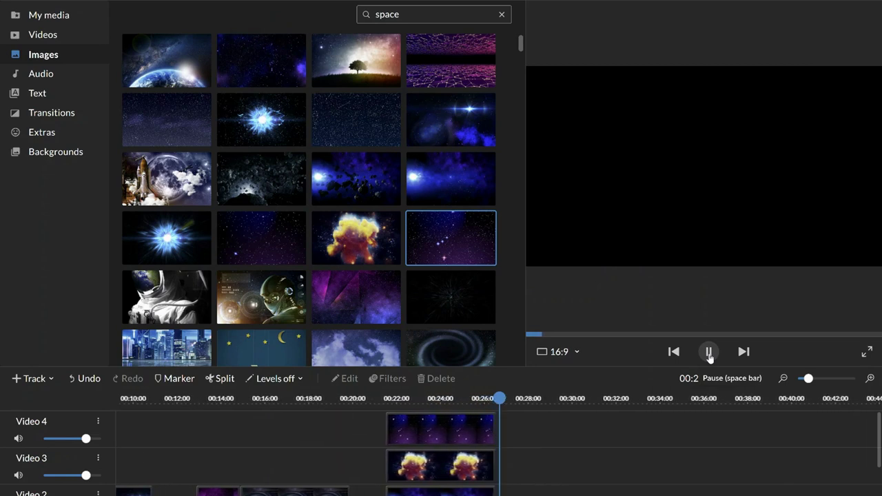
{"action": "left_click", "coordinate": [709, 351]}
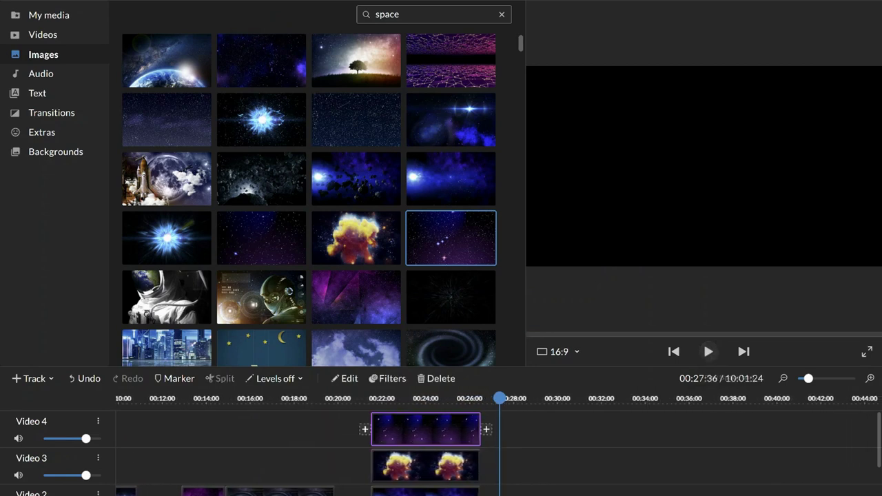
Turn on 1-second fades for the nebula and asteroid images
{"action": "left_click", "coordinate": [405, 466]}
{"action": "double_click", "coordinate": [405, 467]}
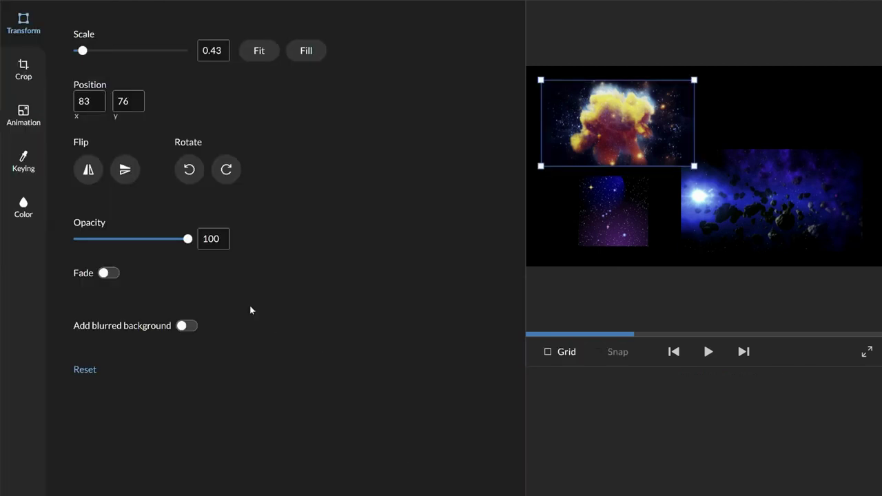
{"action": "left_click", "coordinate": [111, 273]}
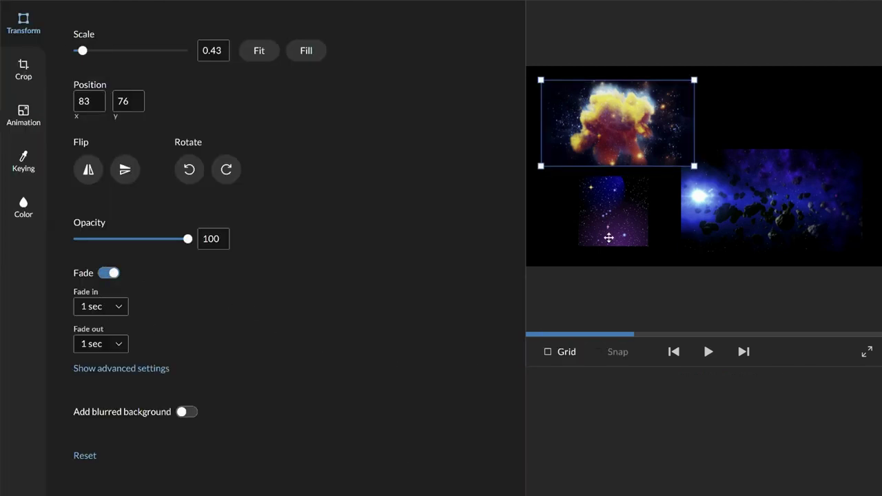
{"action": "key", "text": "Escape"}
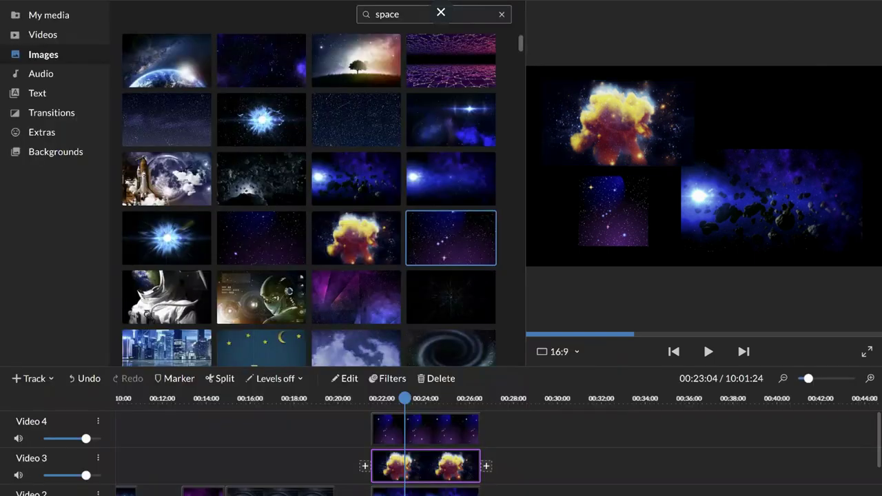
{"action": "double_click", "coordinate": [455, 477]}
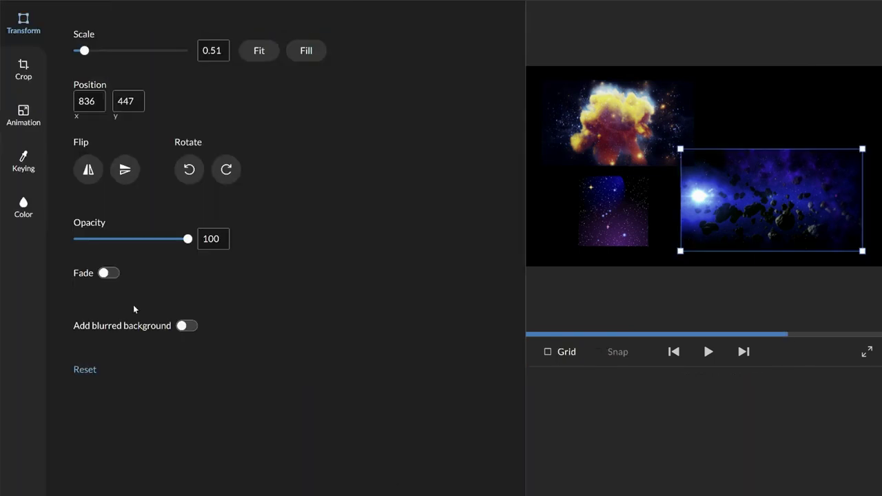
{"action": "left_click", "coordinate": [110, 273]}
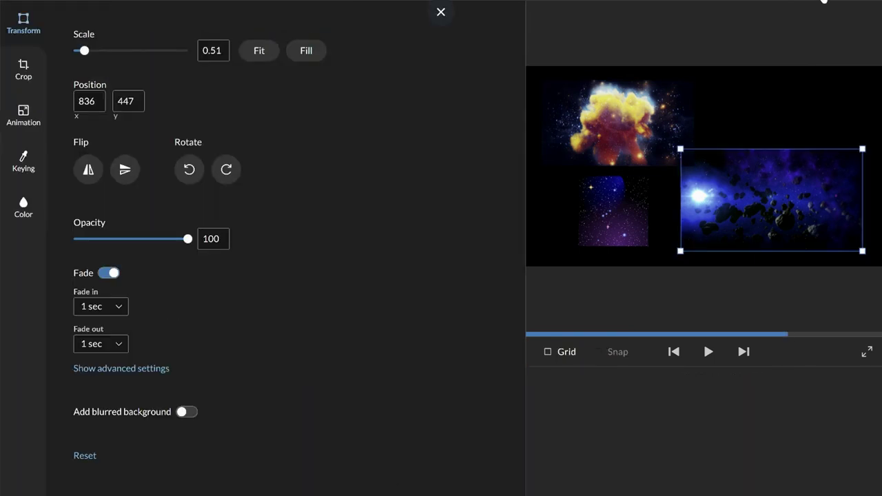
{"action": "left_click", "coordinate": [441, 12]}
{"action": "left_click", "coordinate": [362, 400]}
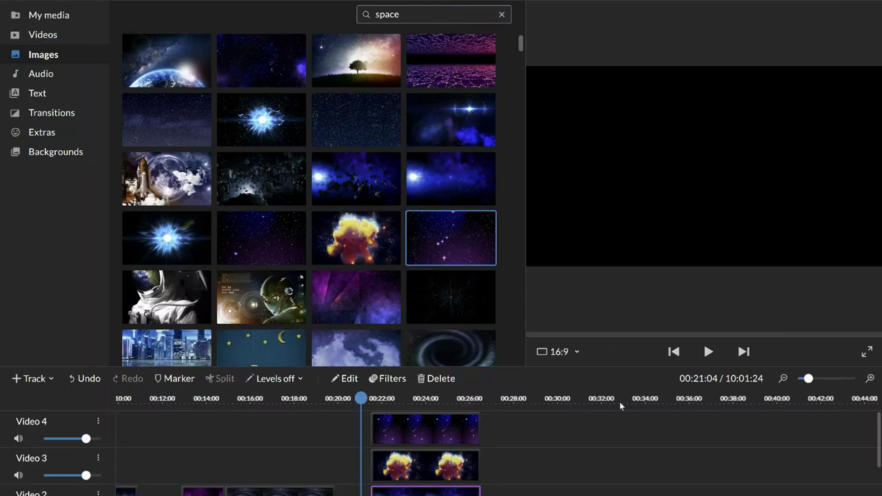
{"action": "left_click", "coordinate": [706, 353]}
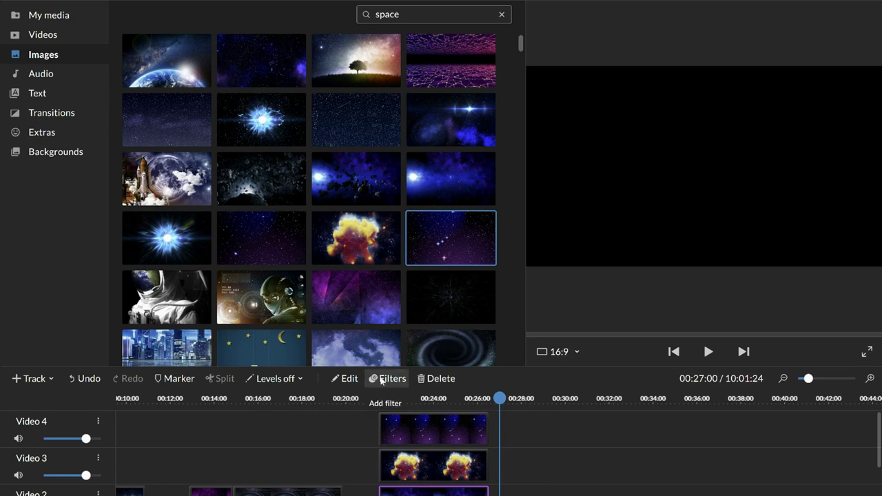
Try several Bleach filters, then apply Bleach 4 to the nebula clip on Video 3
{"action": "left_click", "coordinate": [430, 473]}
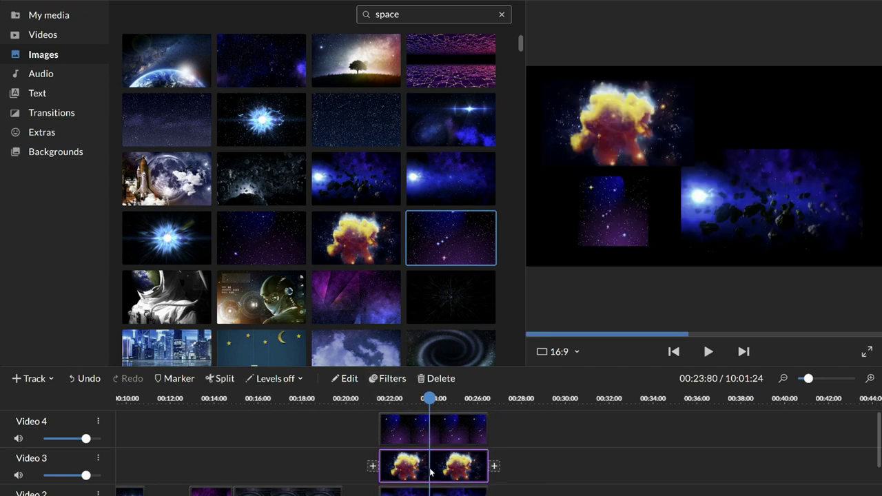
{"action": "left_click", "coordinate": [390, 379]}
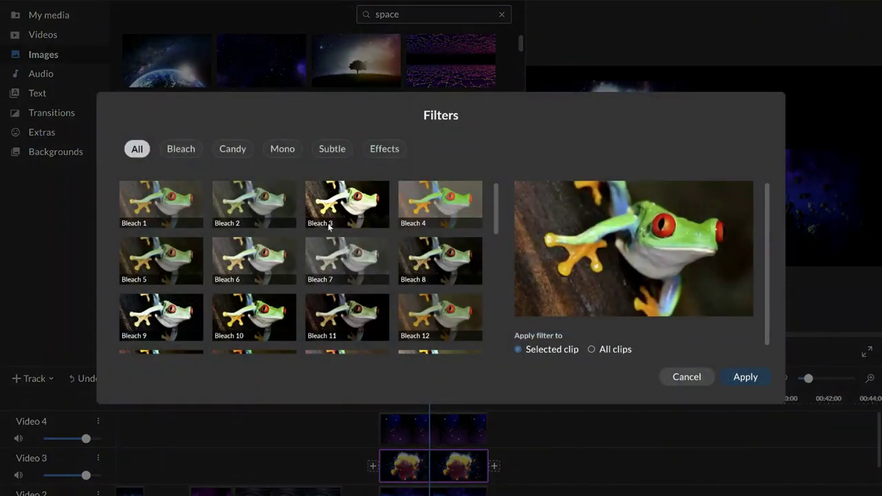
{"action": "scroll", "coordinate": [266, 253], "scroll_direction": "down", "scroll_amount": 3}
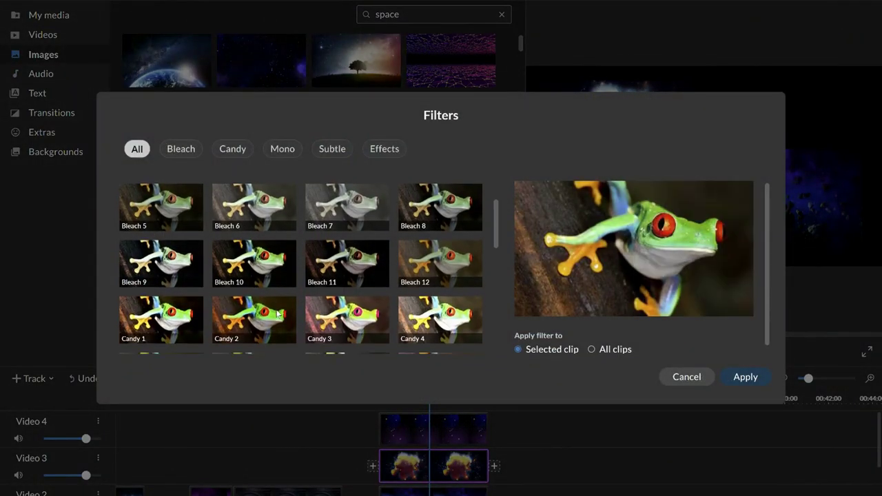
{"action": "scroll", "coordinate": [355, 284], "scroll_direction": "down", "scroll_amount": 3}
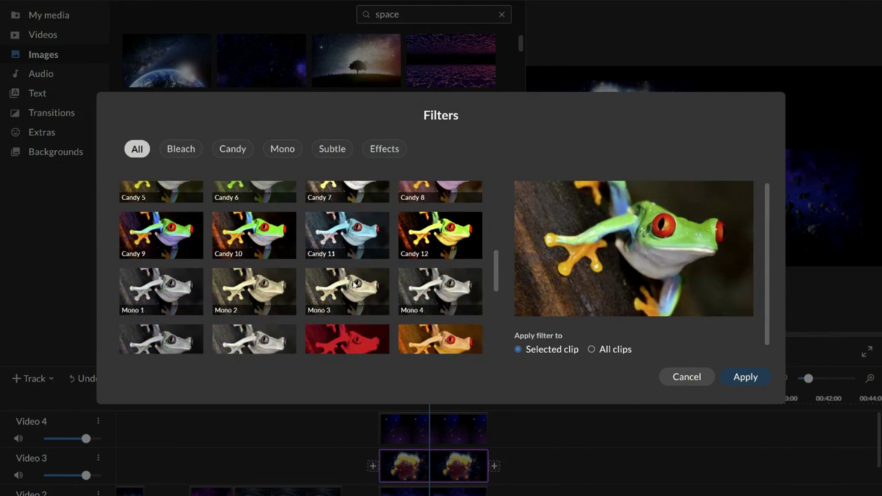
{"action": "scroll", "coordinate": [355, 284], "scroll_direction": "up", "scroll_amount": 5}
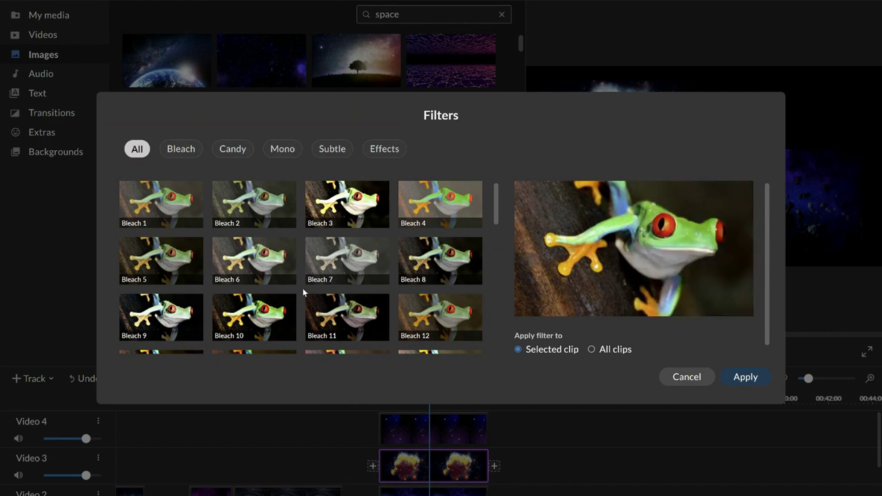
{"action": "left_click", "coordinate": [247, 307]}
{"action": "left_click", "coordinate": [355, 269]}
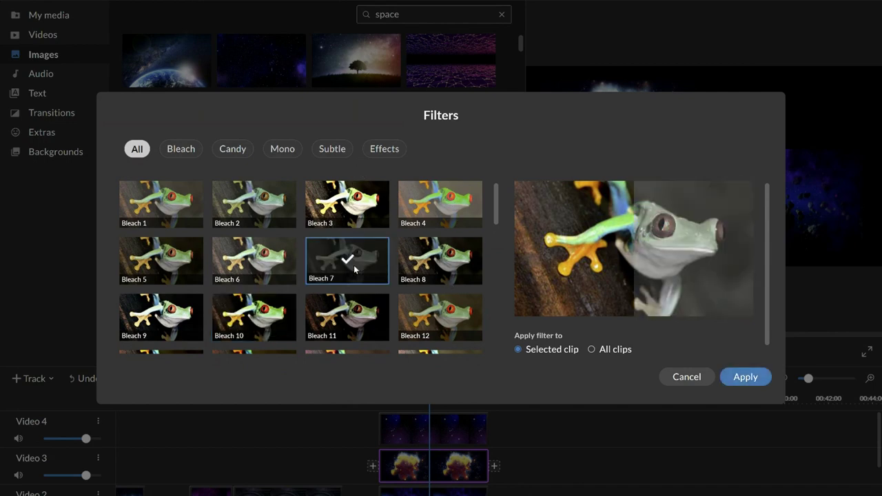
{"action": "left_click", "coordinate": [436, 328]}
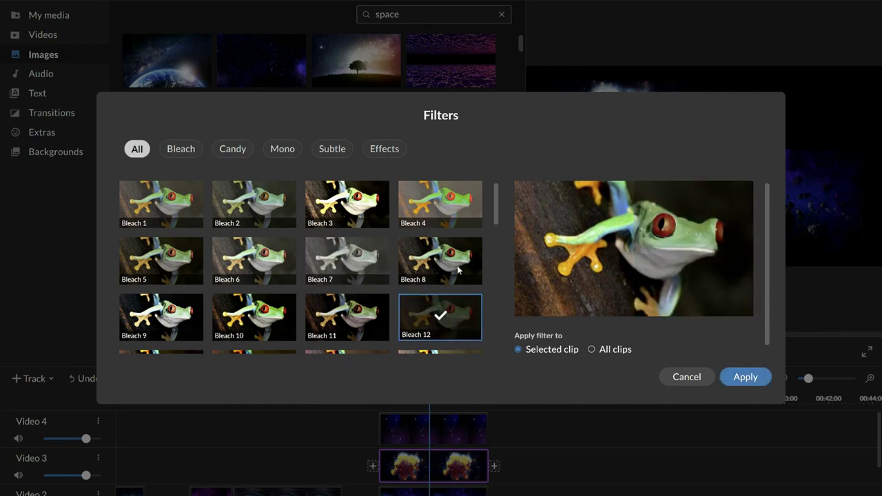
{"action": "left_click", "coordinate": [463, 214]}
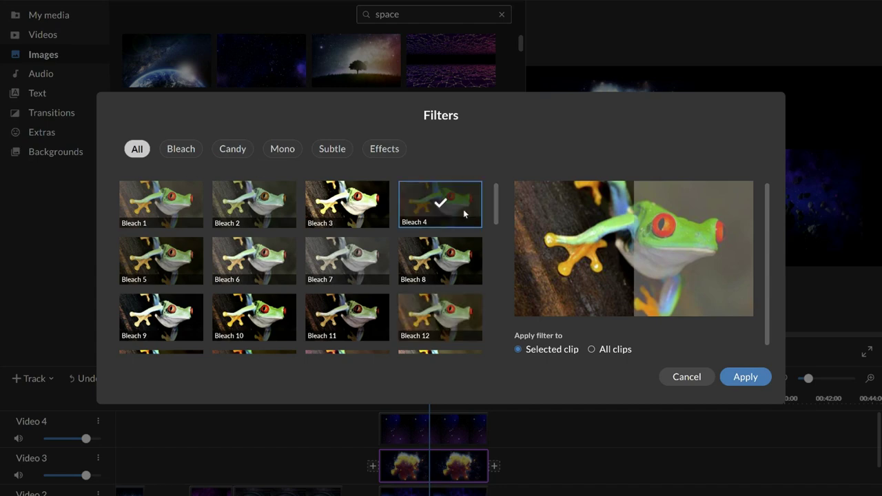
{"action": "left_click", "coordinate": [745, 377]}
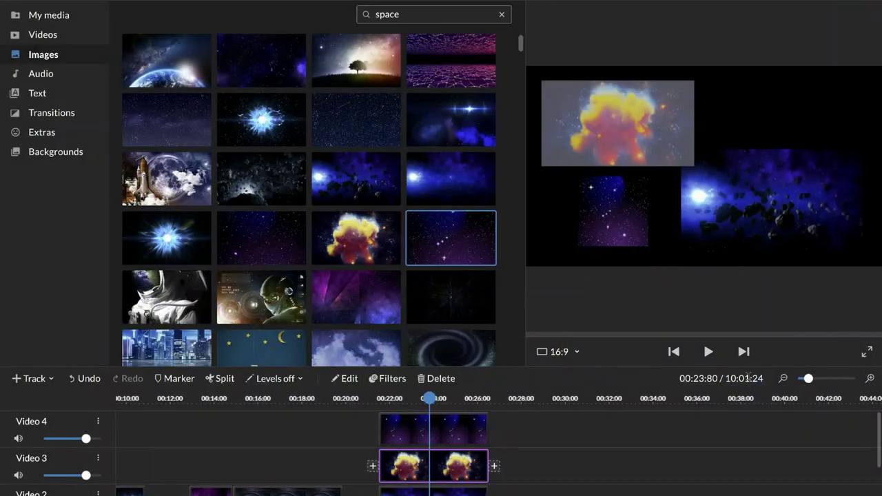